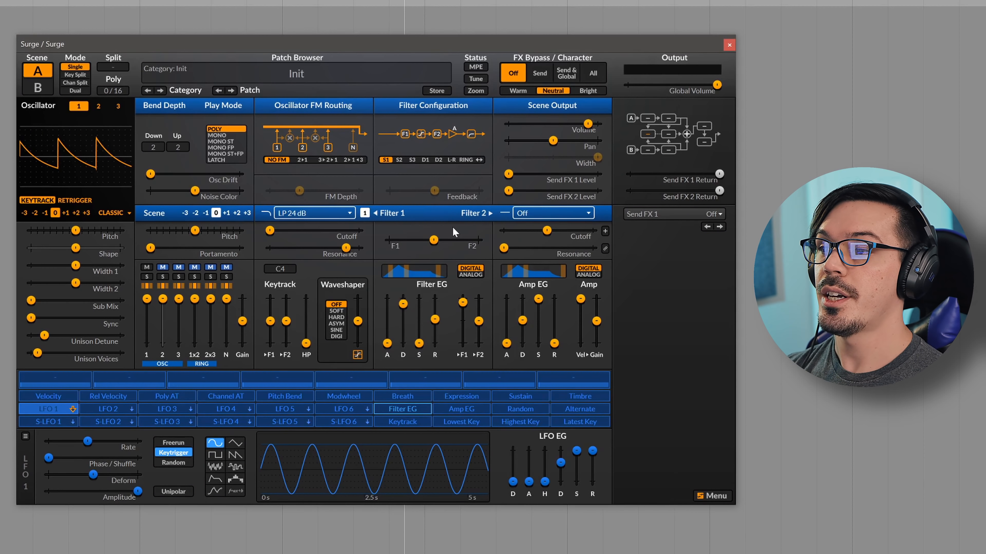
Look through the filter types offered for Filter 1 and Filter 2, including the lowpass variants
right_click(353, 215)
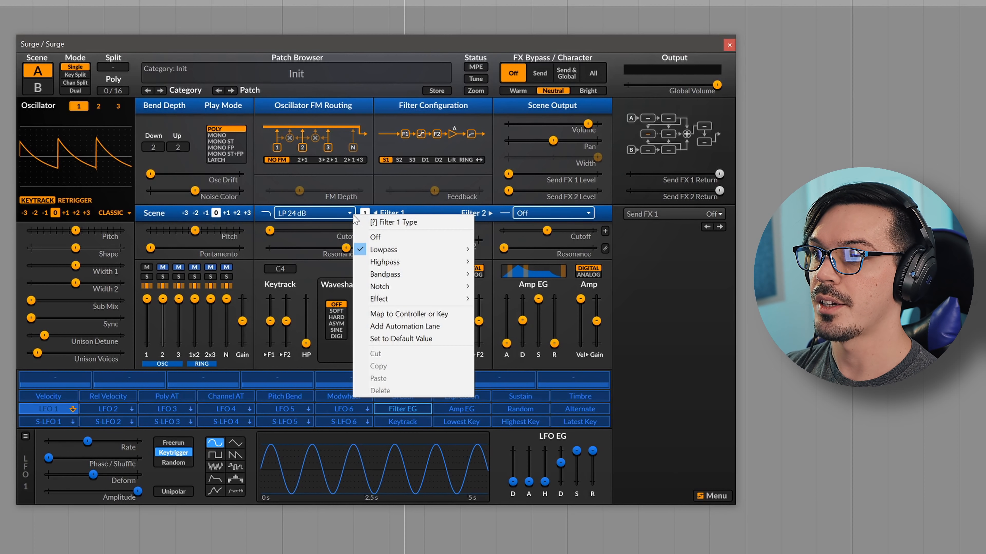
right_click(525, 212)
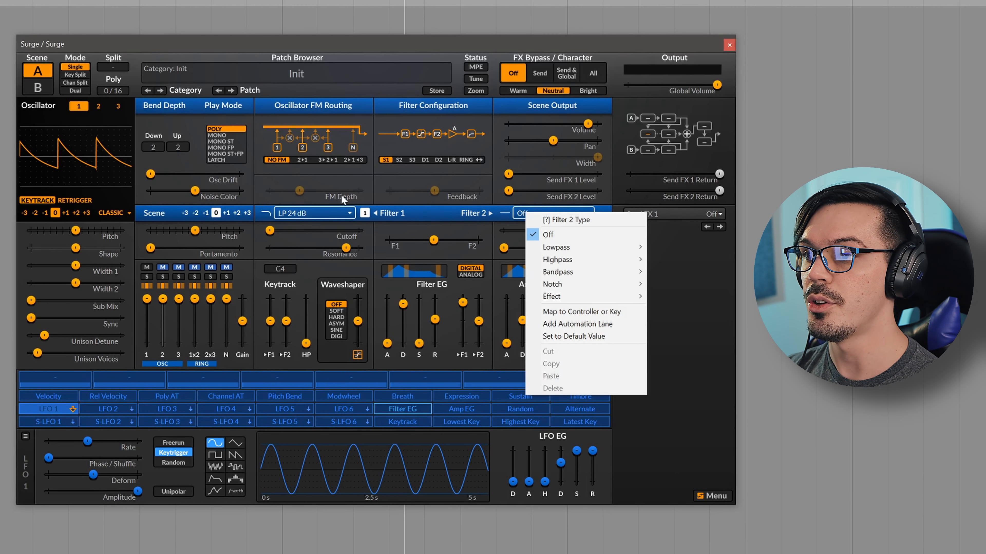
right_click(327, 220)
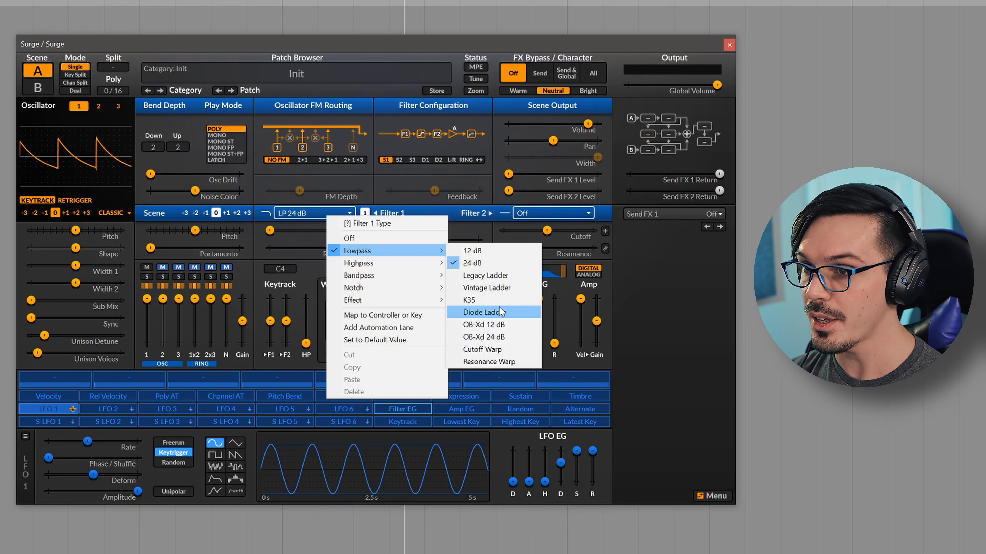
click(323, 219)
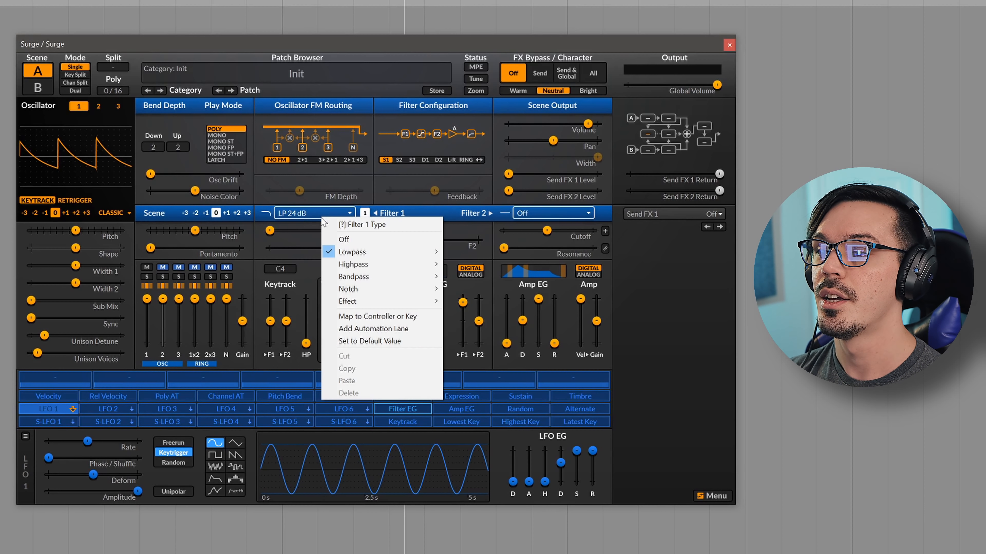
click(305, 229)
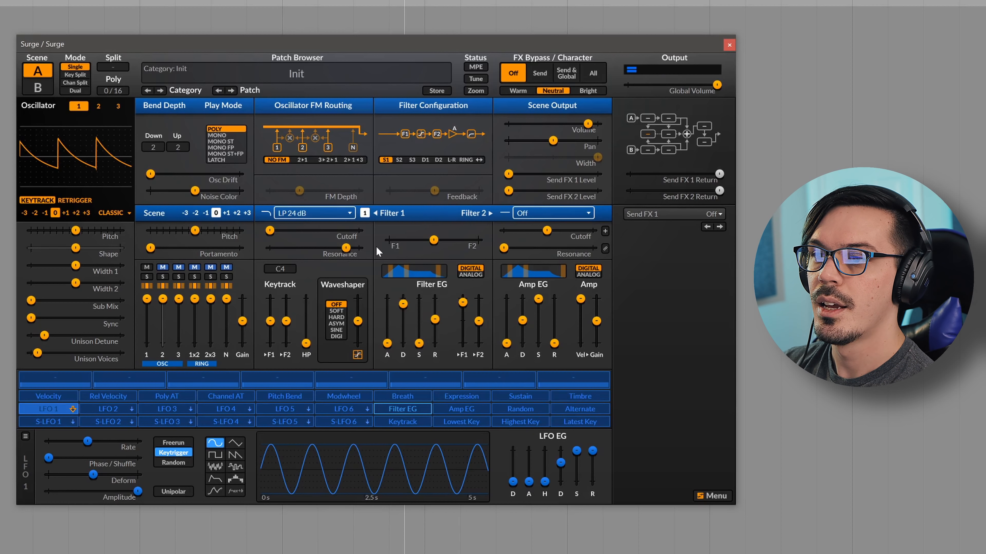
Set Filter 1 to the Vintage Ladder lowpass type
right_click(348, 219)
mouse_move(370, 255)
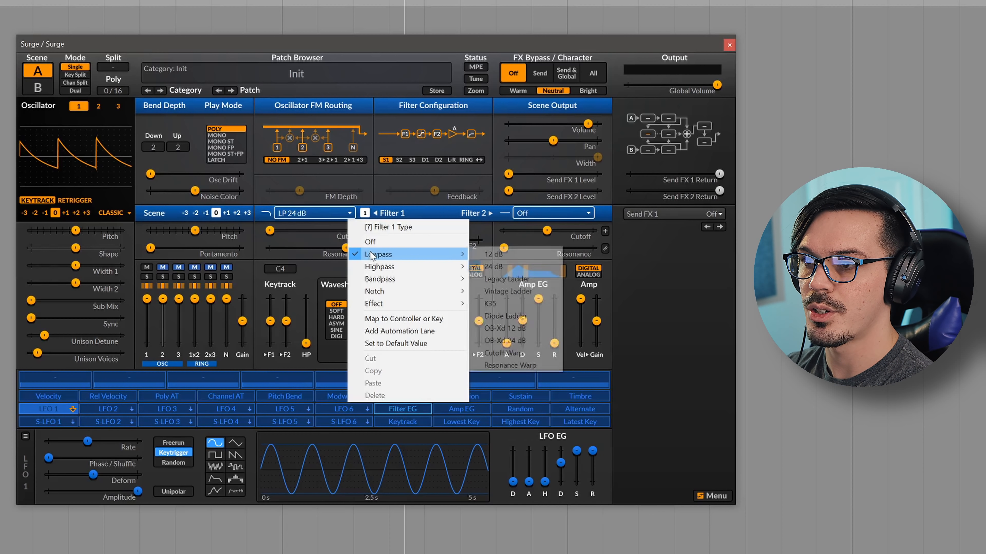
click(500, 295)
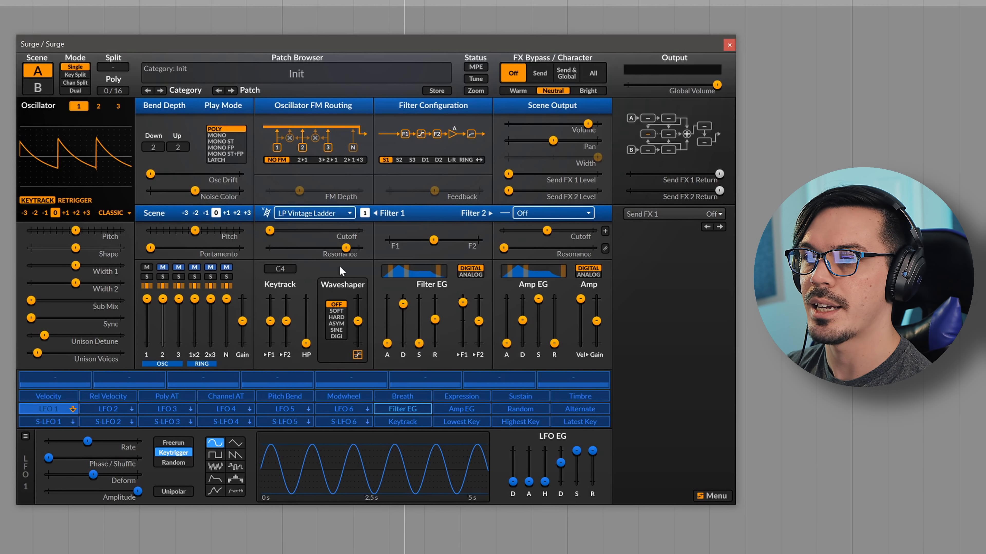
Set Filter 1 to the OB-Xd 12 dB lowpass type and raise its resonance slightly
right_click(331, 216)
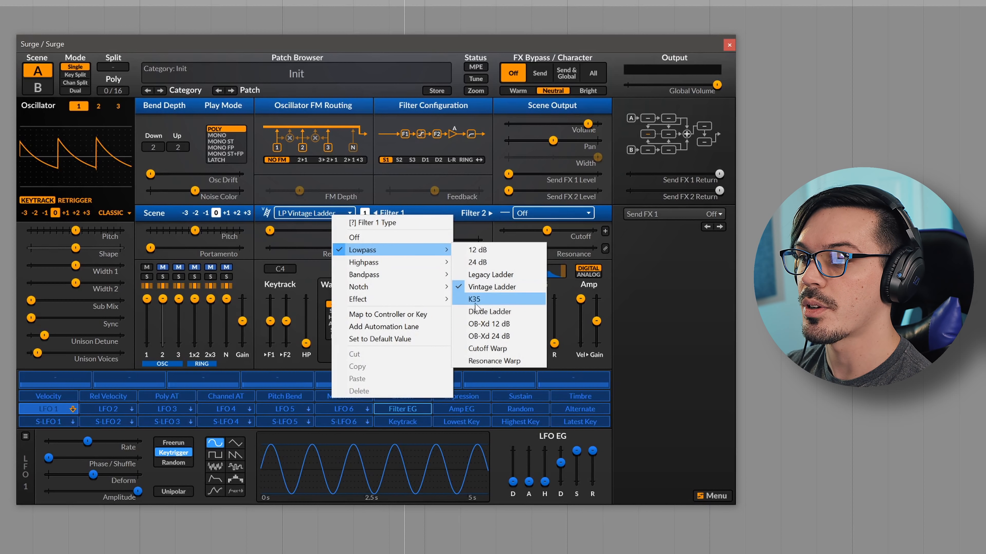
click(489, 324)
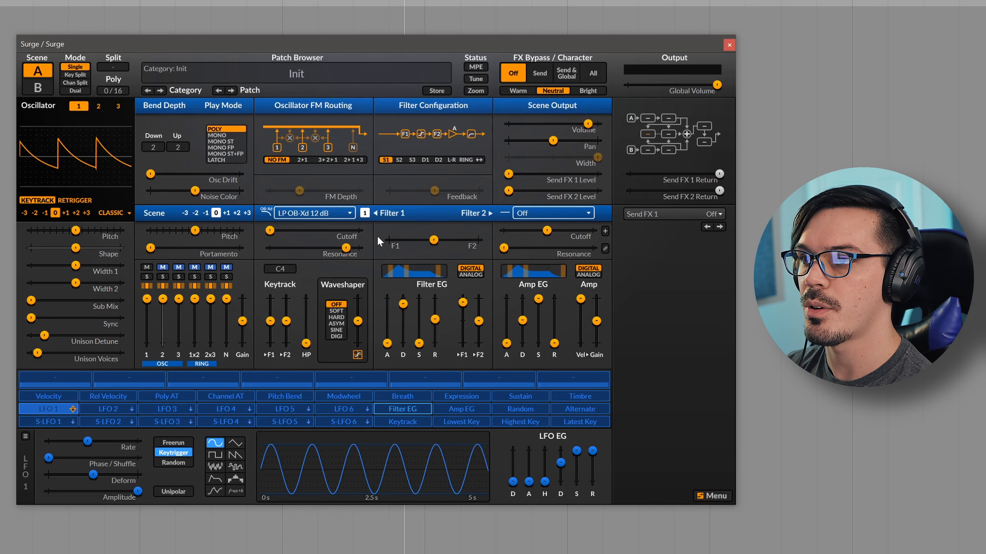
drag(353, 246, 357, 245)
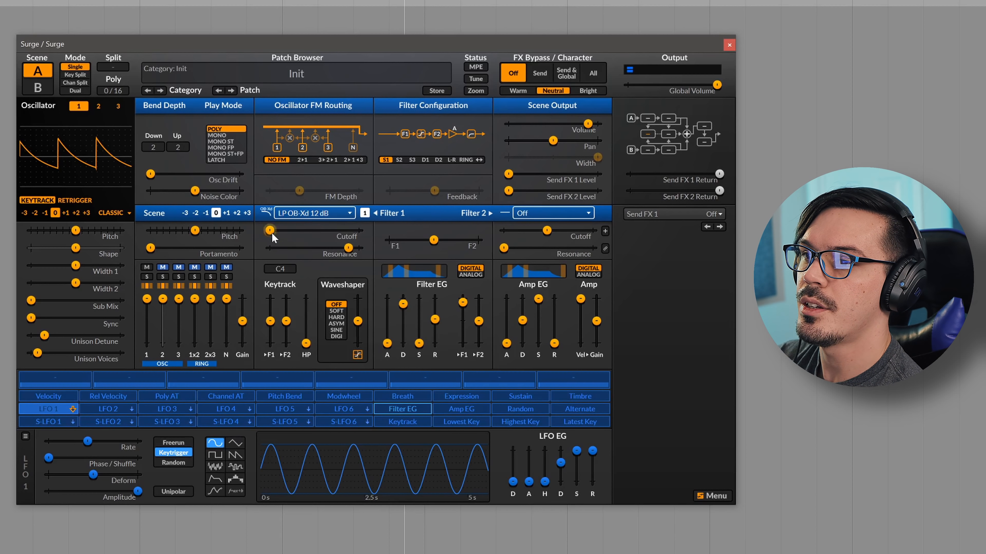
Switch Filter 1 from the 12 dB to the 24 dB version of the OB-Xd lowpass
click(295, 215)
mouse_move(333, 256)
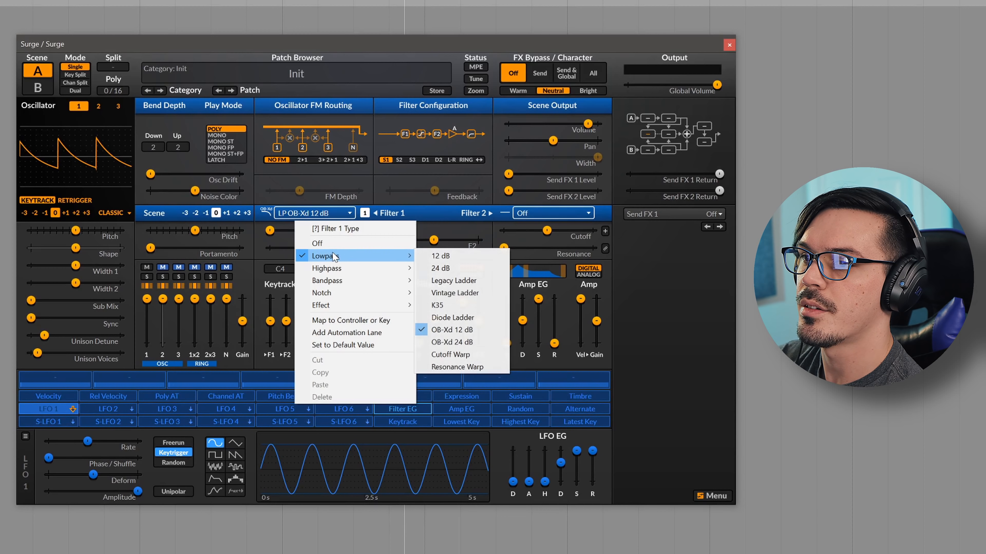
click(467, 339)
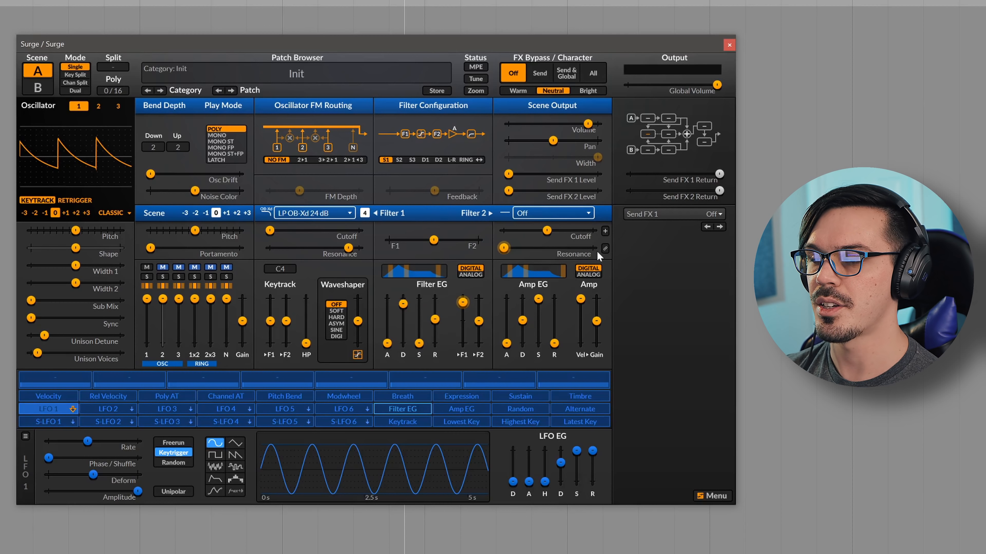
Set Filter 1 to the Cutoff Warp Allpass effect type
right_click(352, 217)
mouse_move(446, 253)
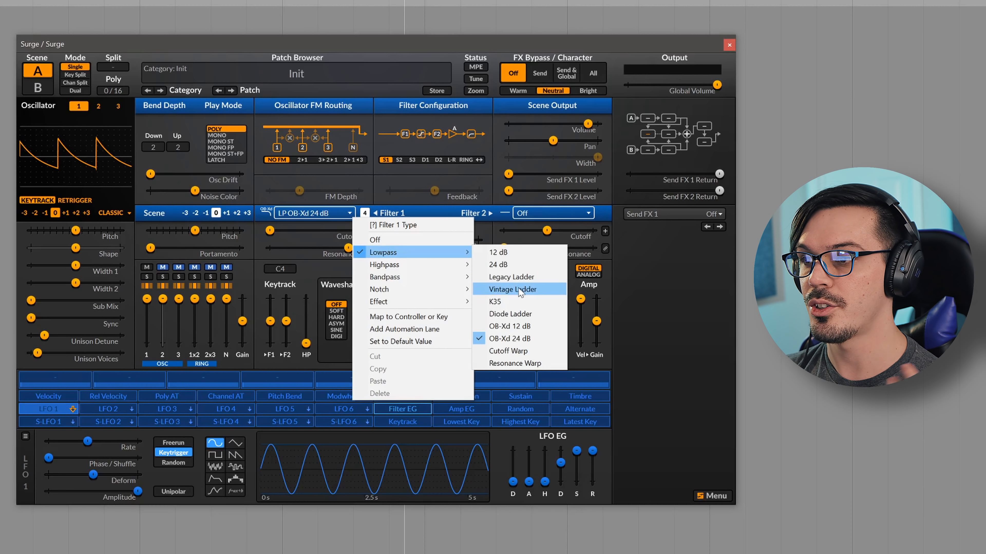
mouse_move(447, 302)
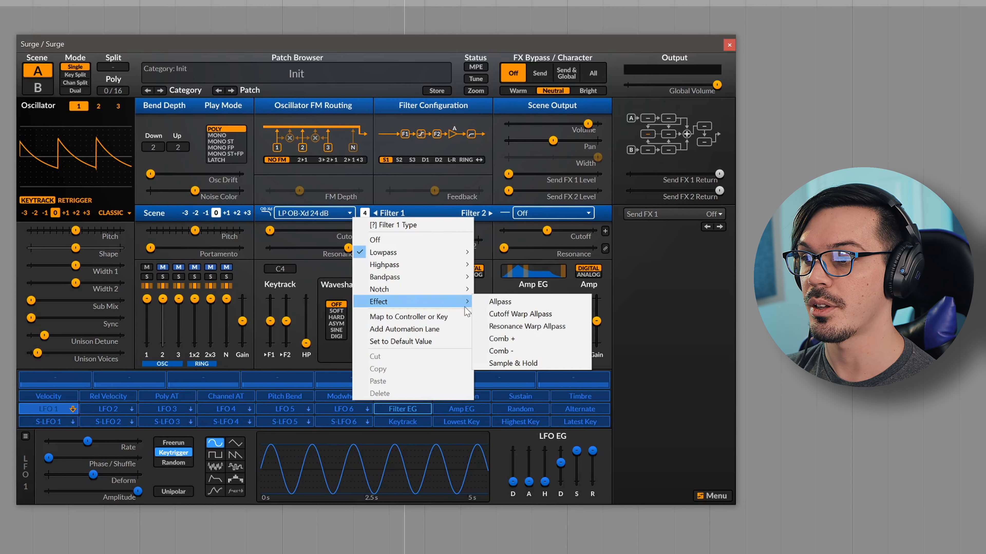
click(549, 313)
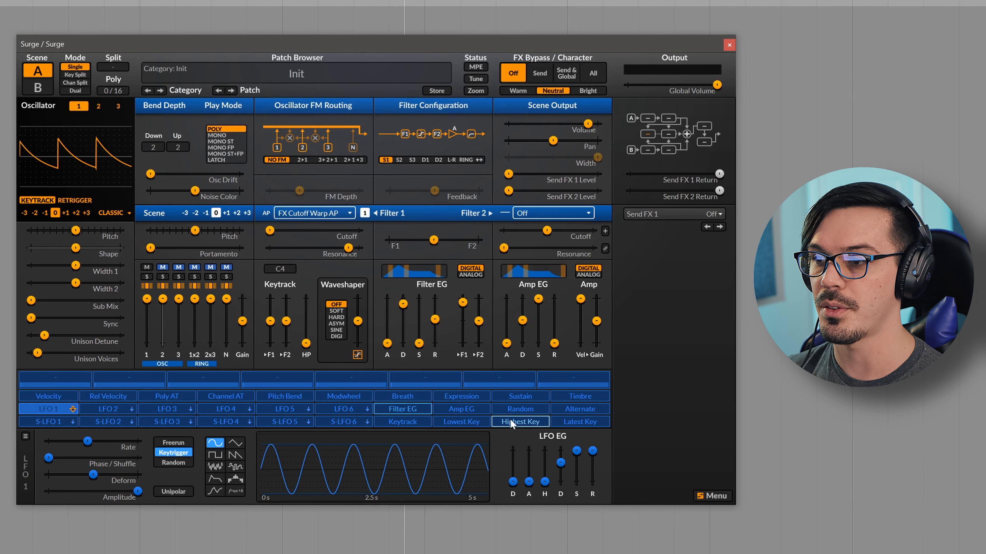
Raise Filter 1's cutoff to about a quarter of its range and reset the Filter EG's modulation amount for Filter 1
drag(269, 230, 397, 273)
double_click(465, 307)
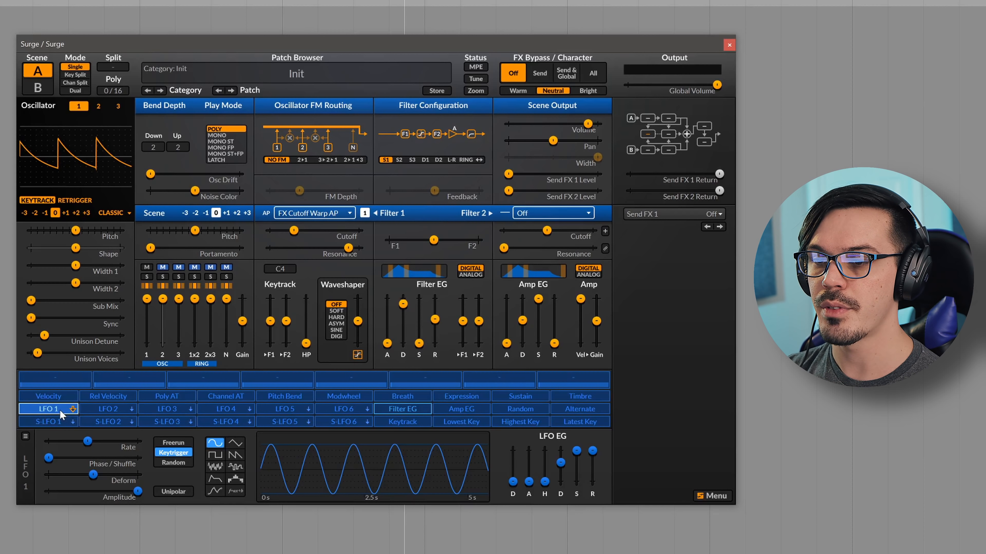
Change LFO 1 to the MSEG shape and assign it to modulate Filter 1's cutoff upward
click(220, 488)
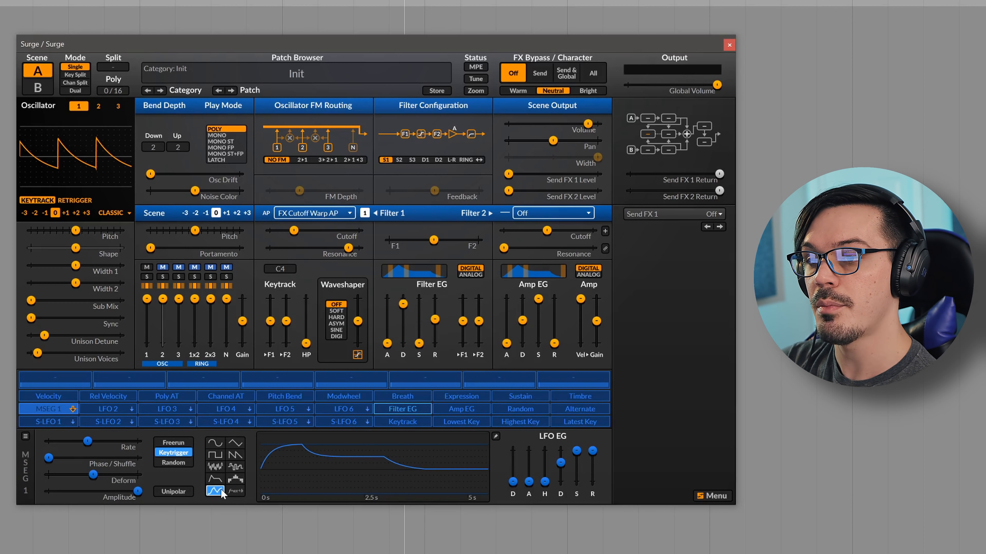
click(49, 409)
drag(293, 230, 329, 232)
Set Filter 1 to the OB-Xd 24 dB lowpass type and assign slight positive MSEG 1 modulation to its resonance
right_click(330, 214)
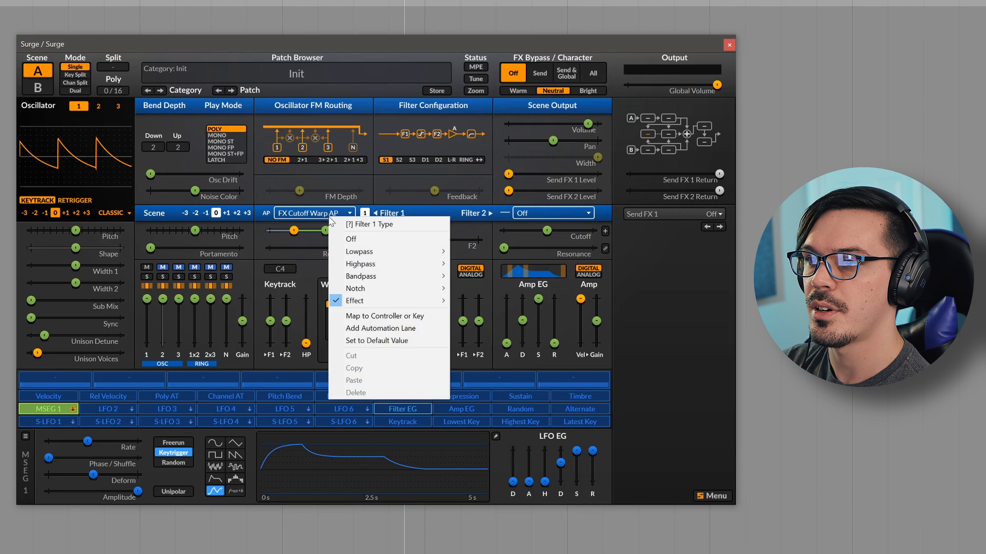
mouse_move(384, 251)
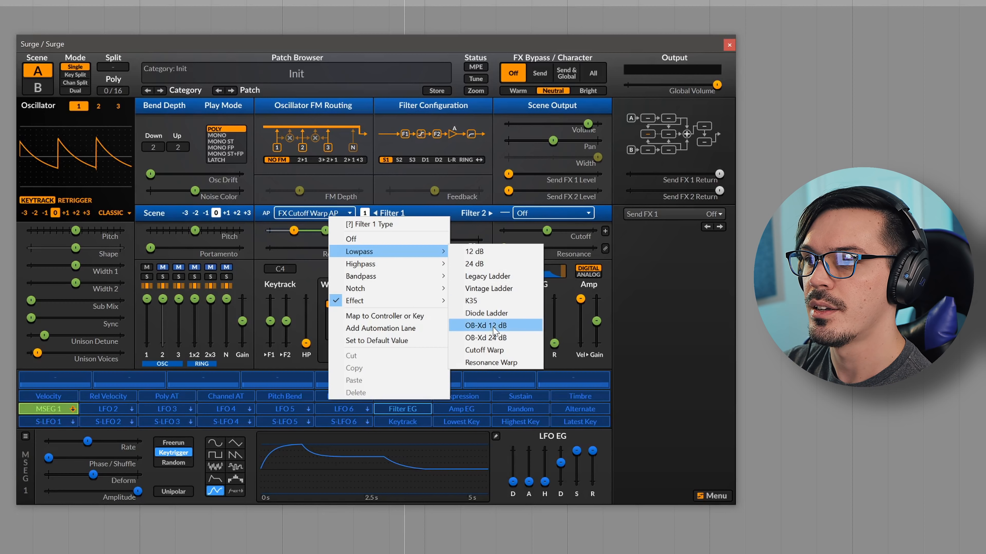
click(485, 338)
drag(349, 248, 361, 248)
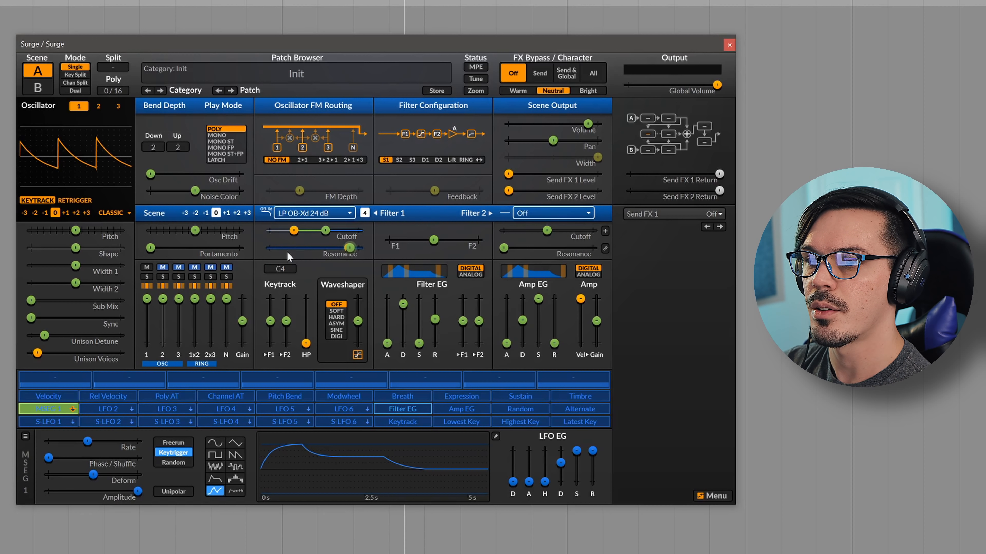
Make MSEG 1 unipolar and open its envelope editor
click(173, 491)
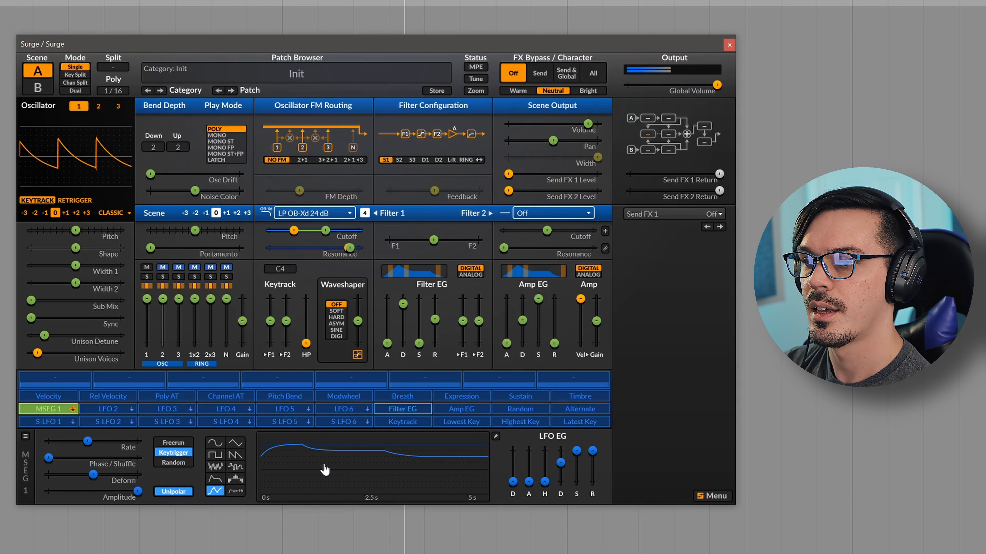
click(496, 437)
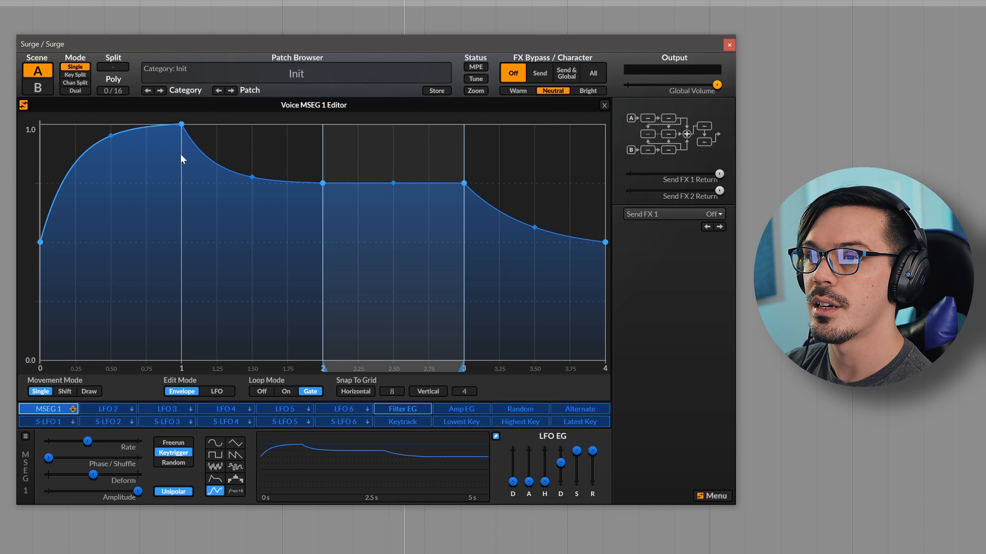
Add four MSEG nodes between times 1 and 3, forming dips at about 1.57, 2.48 and 2.67 and a sharp peak near 2.5
drag(251, 214, 261, 319)
double_click(391, 283)
double_click(398, 201)
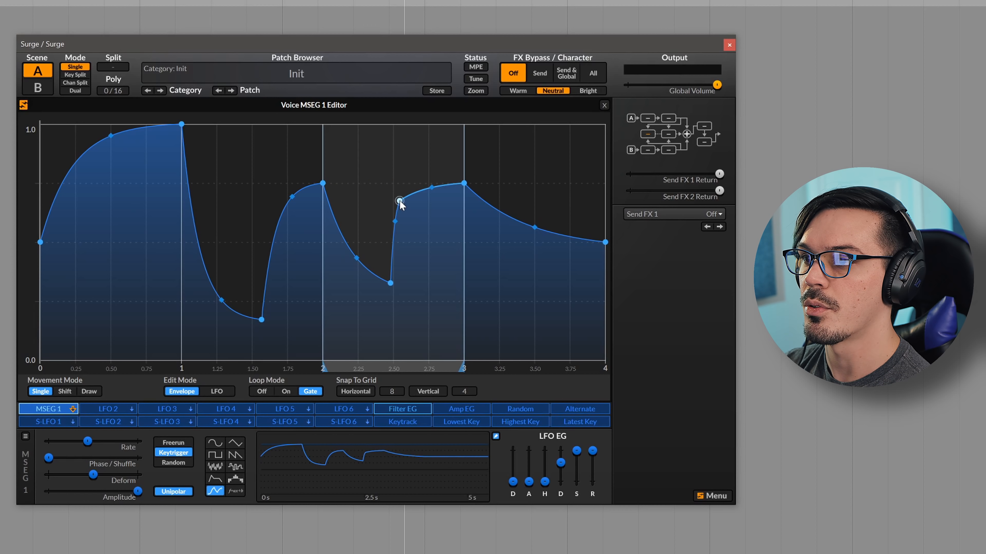
drag(398, 201, 393, 146)
double_click(423, 195)
drag(424, 197, 419, 322)
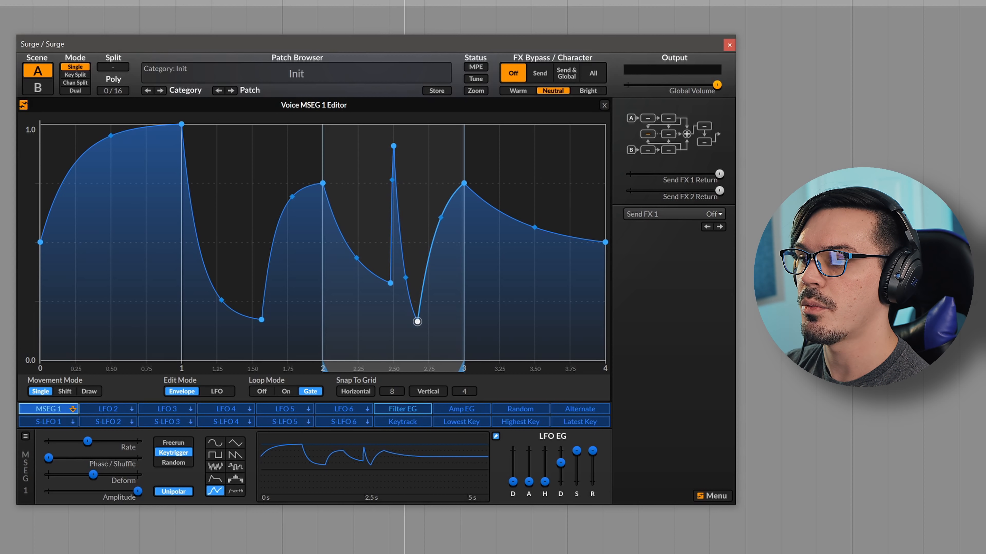
Extend the MSEG loop from the dip at about 1.57 to the envelope's end at 4, and slightly raise the MSEG rate
drag(464, 369, 600, 369)
drag(323, 368, 261, 368)
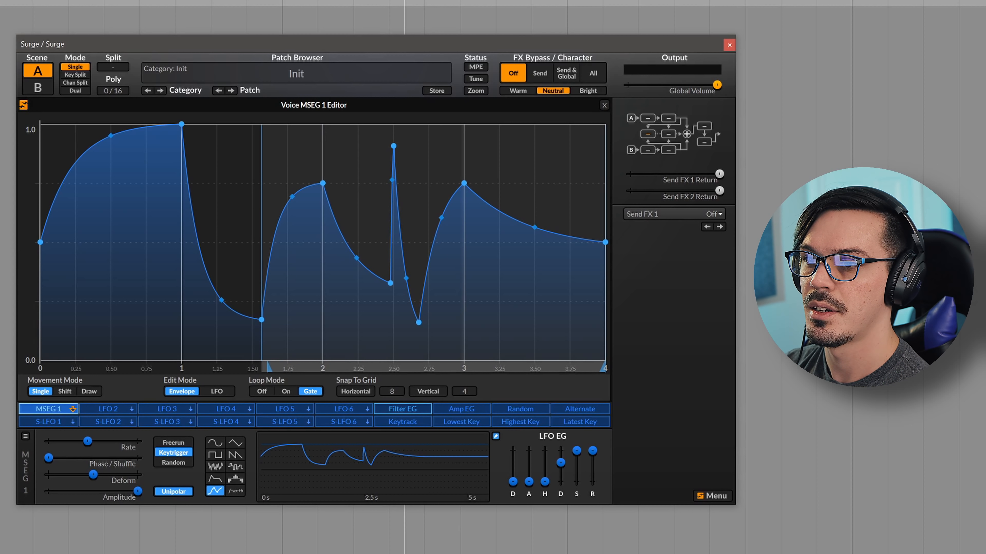
drag(130, 448, 136, 448)
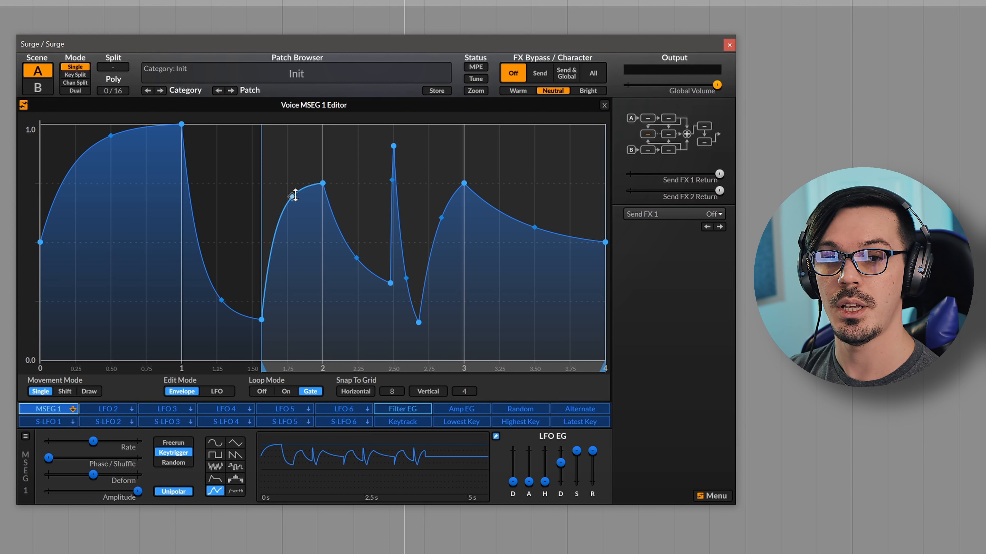
Change the MSEG segment between about 1.57 and 2 to Sine and reduce its oscillations to a few cycles
mouse_move(295, 196)
mouse_down()
mouse_move(293, 307)
mouse_move(292, 194)
mouse_up()
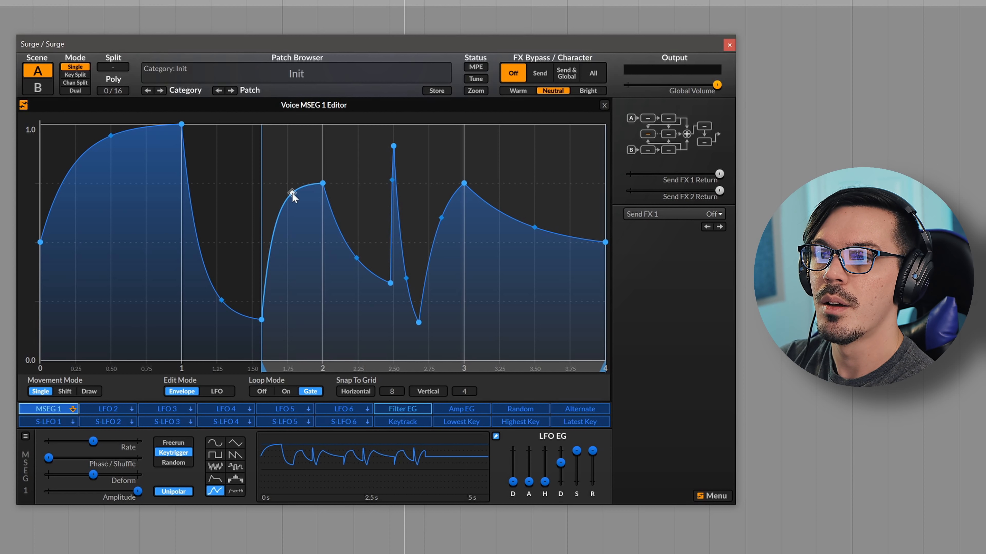
right_click(293, 194)
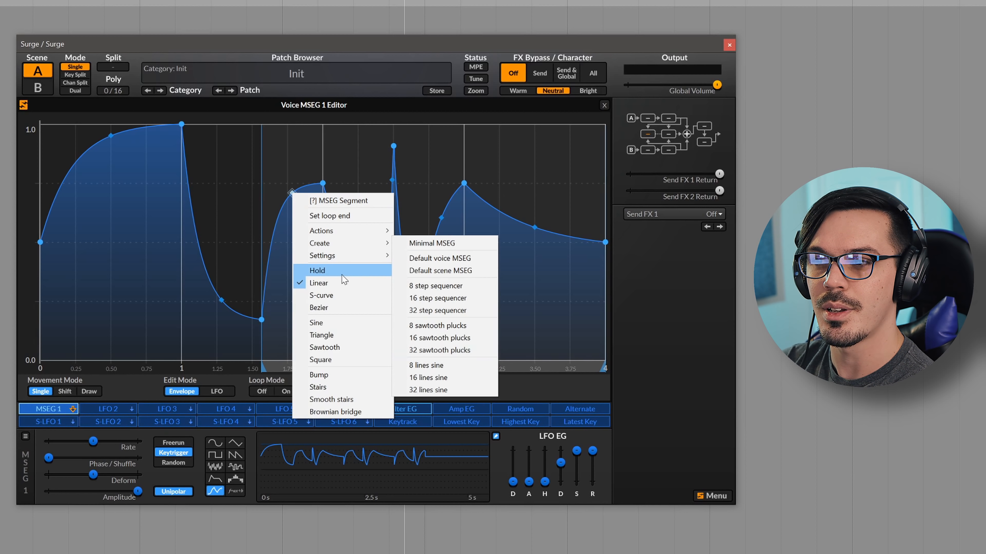
click(346, 323)
mouse_move(292, 251)
mouse_down()
mouse_move(292, 236)
mouse_move(291, 256)
mouse_move(292, 237)
mouse_move(291, 246)
mouse_up()
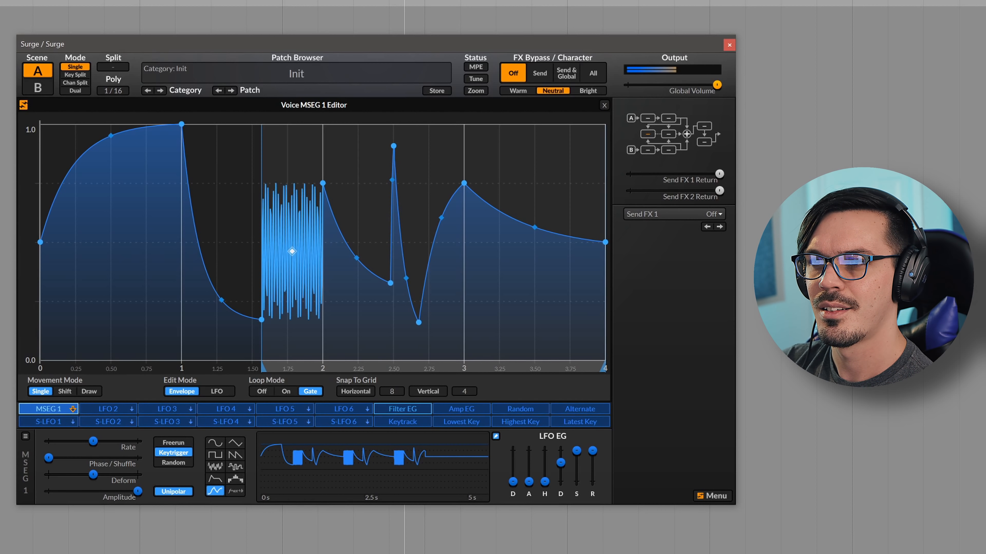
mouse_move(292, 251)
mouse_down()
mouse_move(291, 279)
mouse_move(292, 248)
mouse_up()
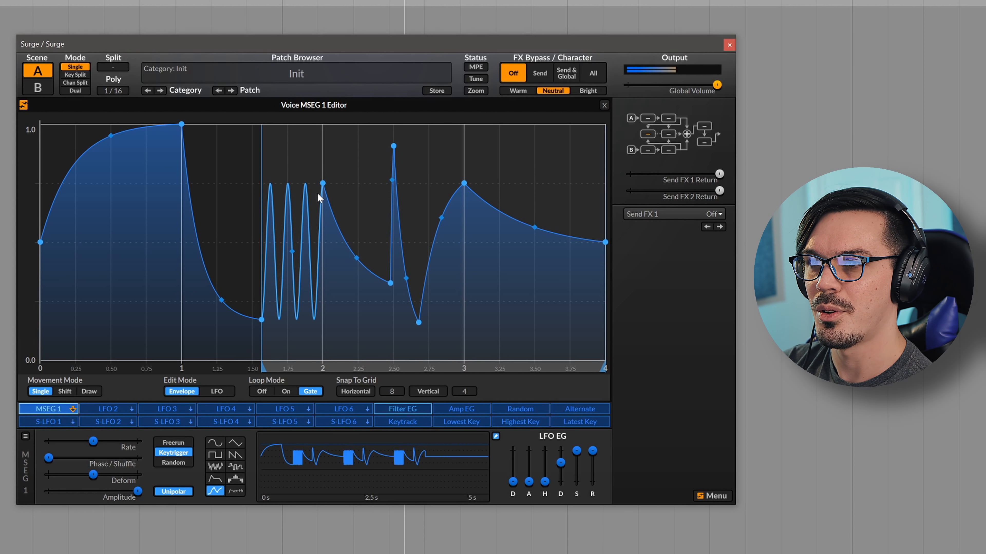
Move the sine segment's end node to about time 2.38 at full level and reduce the segment to a few cycles
drag(323, 183, 376, 125)
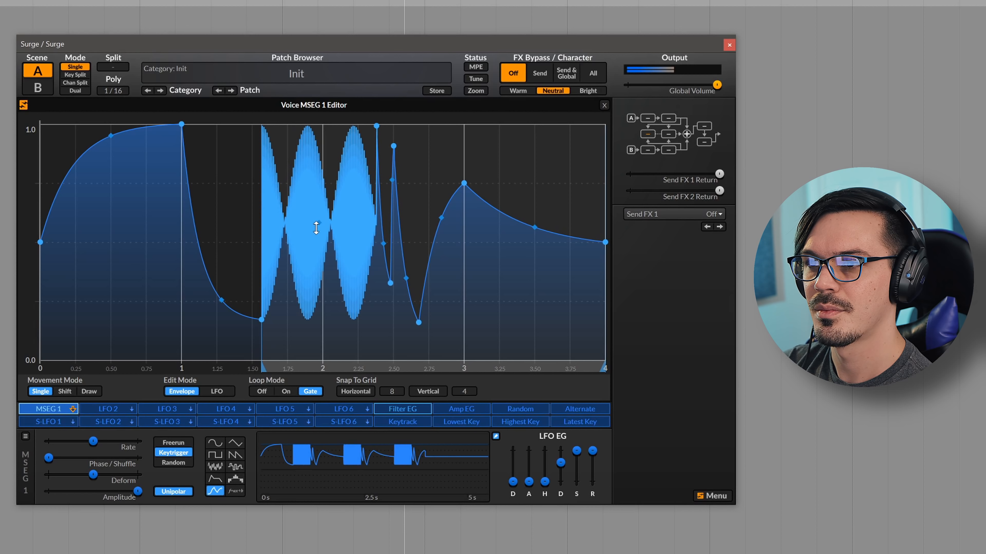
drag(318, 226, 318, 223)
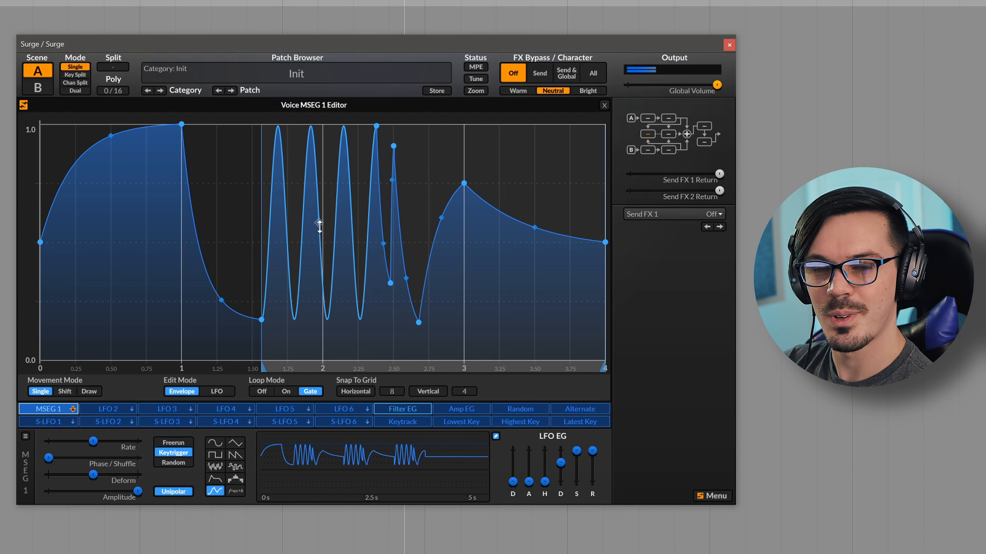
Change the sine segment's shape to Bump
right_click(319, 225)
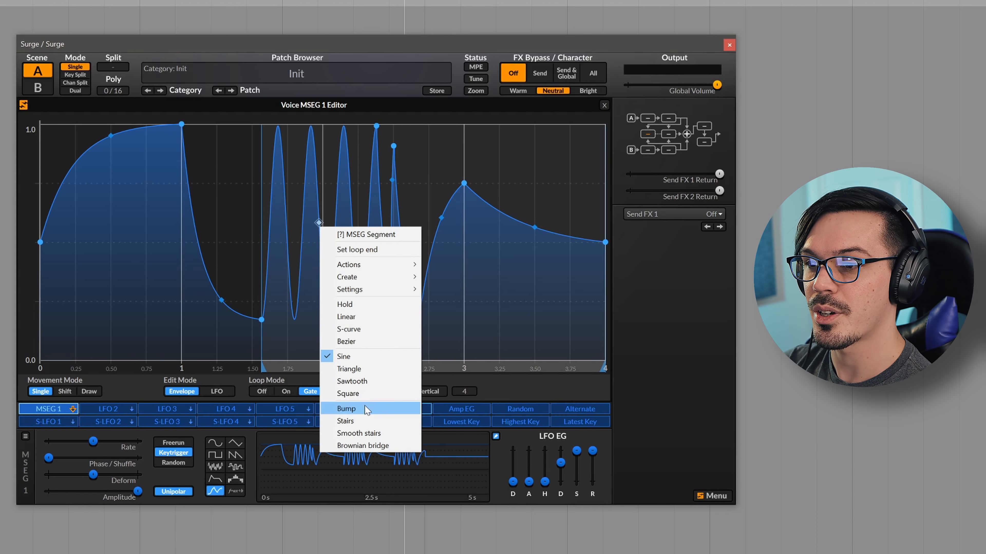
click(357, 408)
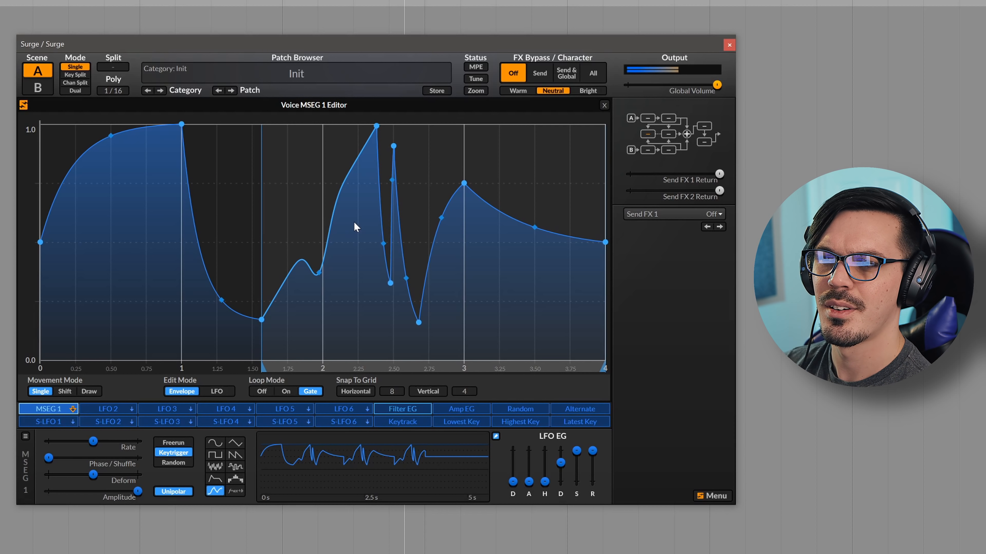
Change the bump segment to Stairs, reduce it to four steps, and close the MSEG editor
right_click(320, 275)
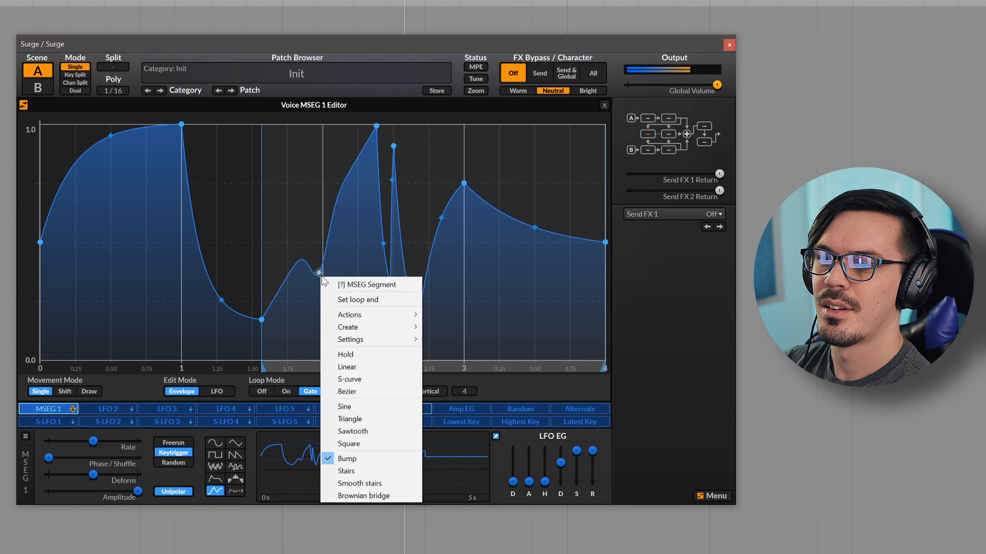
click(337, 471)
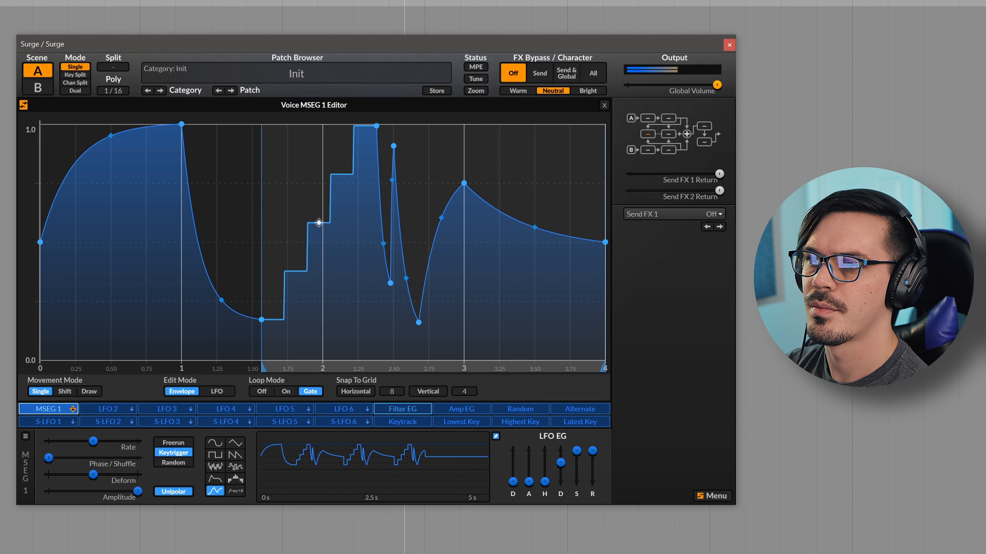
drag(319, 222, 319, 223)
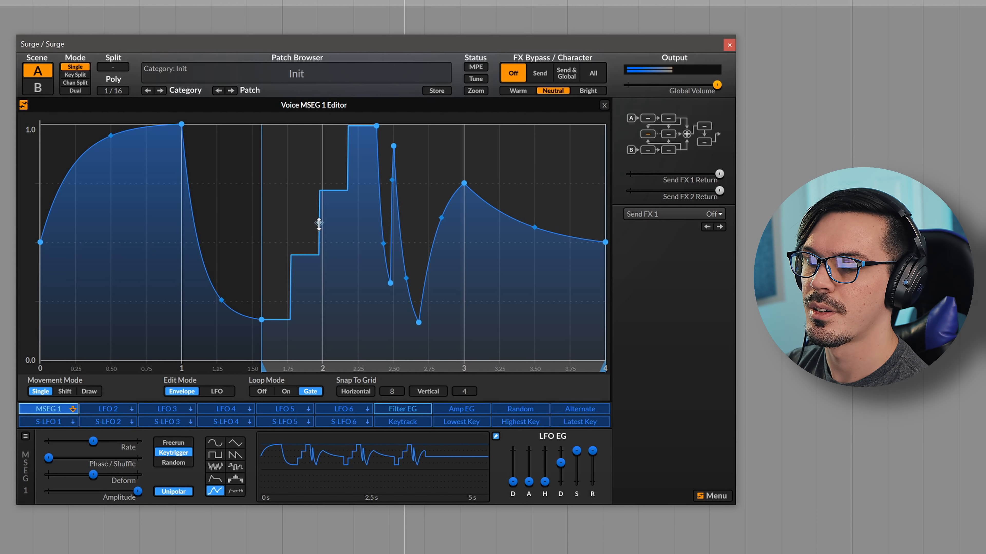
drag(318, 223, 320, 229)
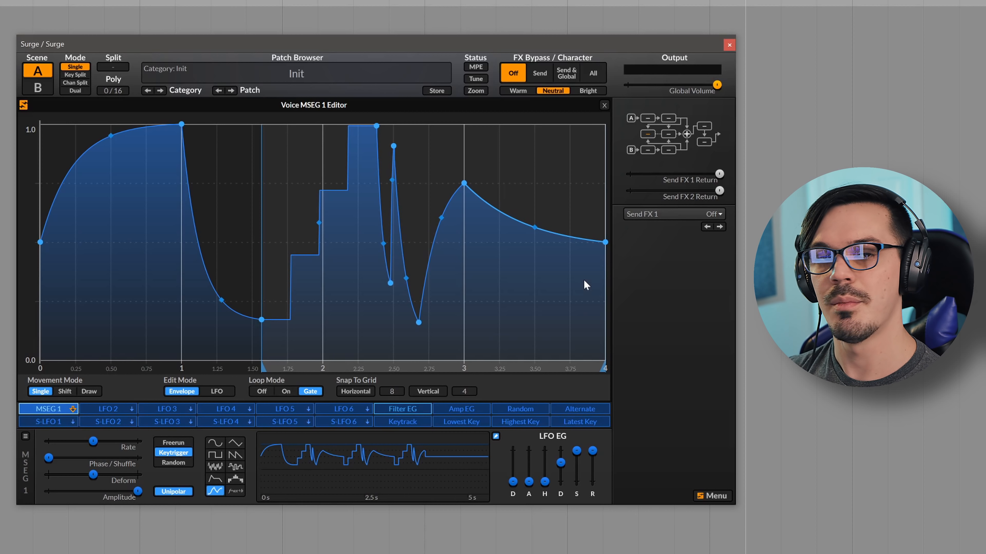
click(604, 107)
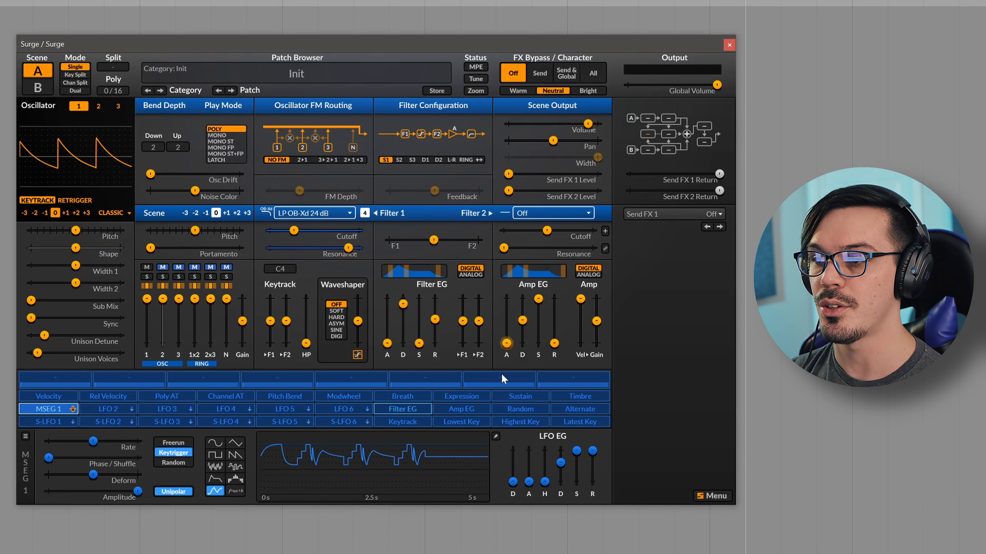
Open the online manual from the Random modulator's help entry and browse its internal modulator, MSEG and step sequencer sections
right_click(530, 412)
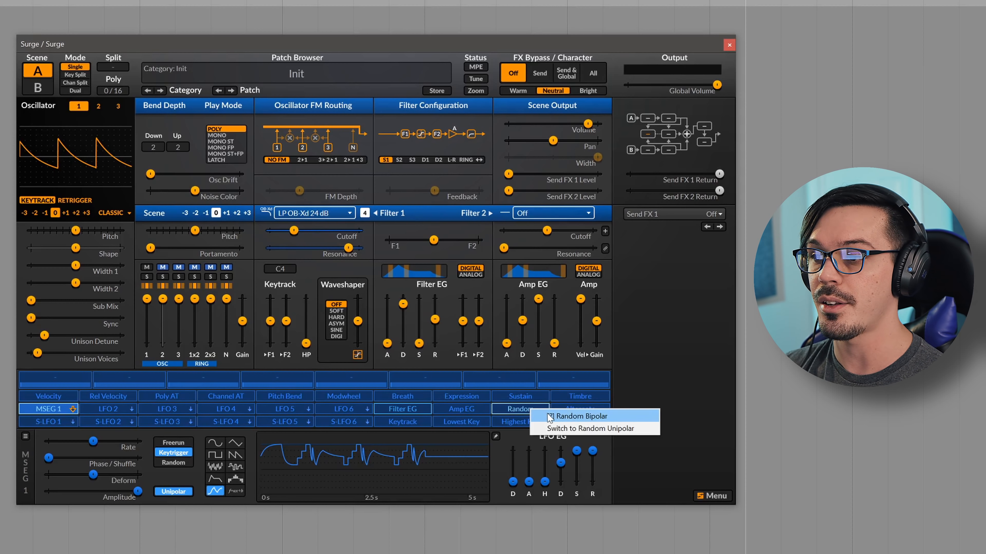
click(573, 417)
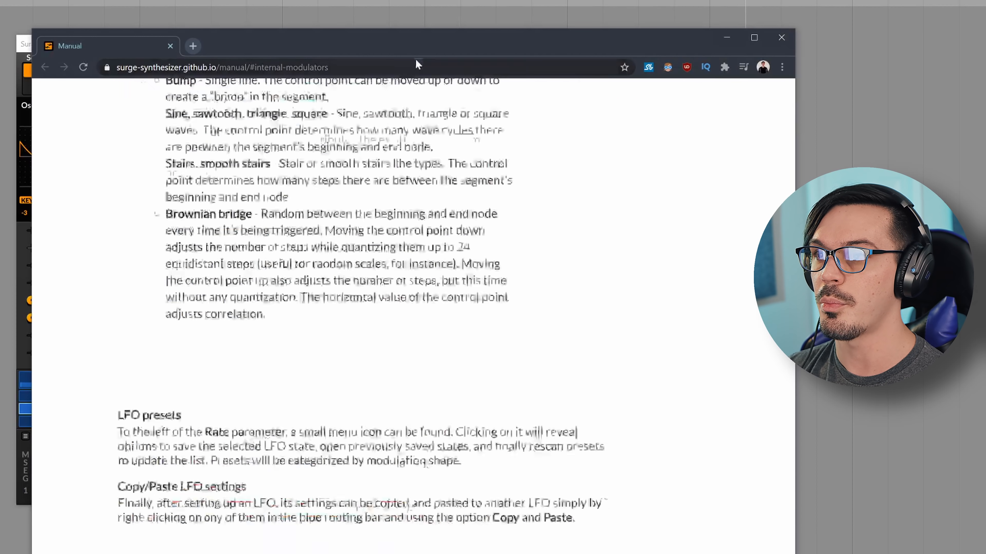
drag(417, 51, 402, 0)
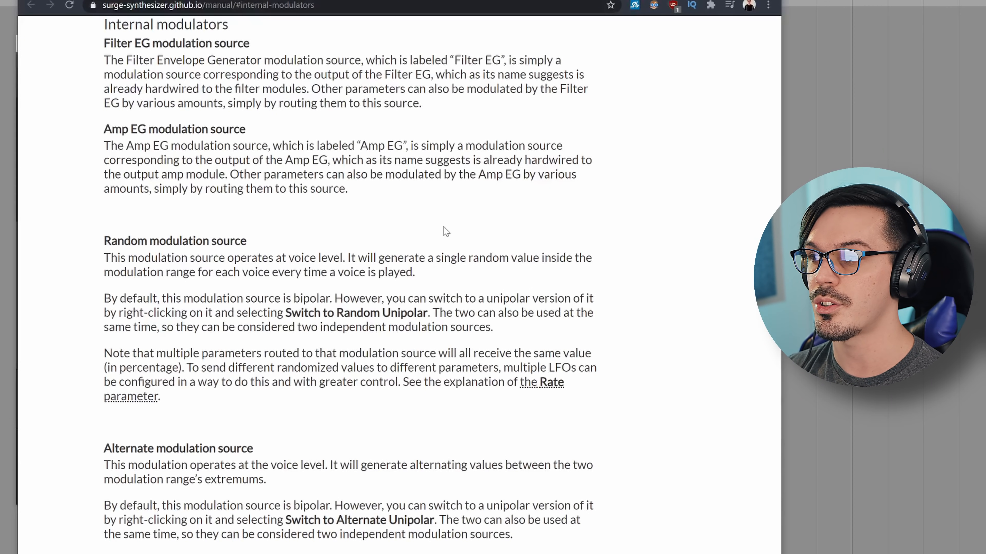
scroll(464, 180, up, 15)
scroll(400, 283, up, 15)
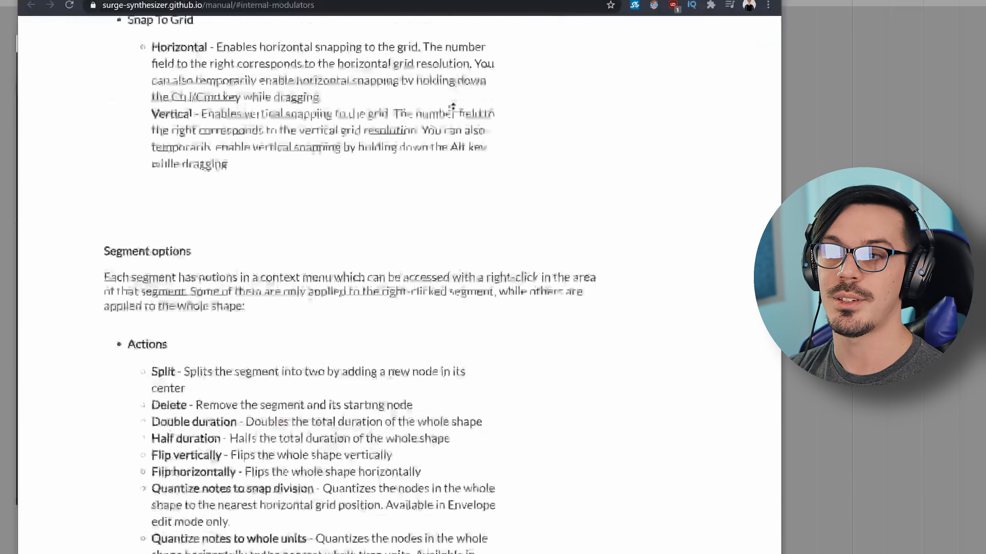
scroll(451, 105, up, 15)
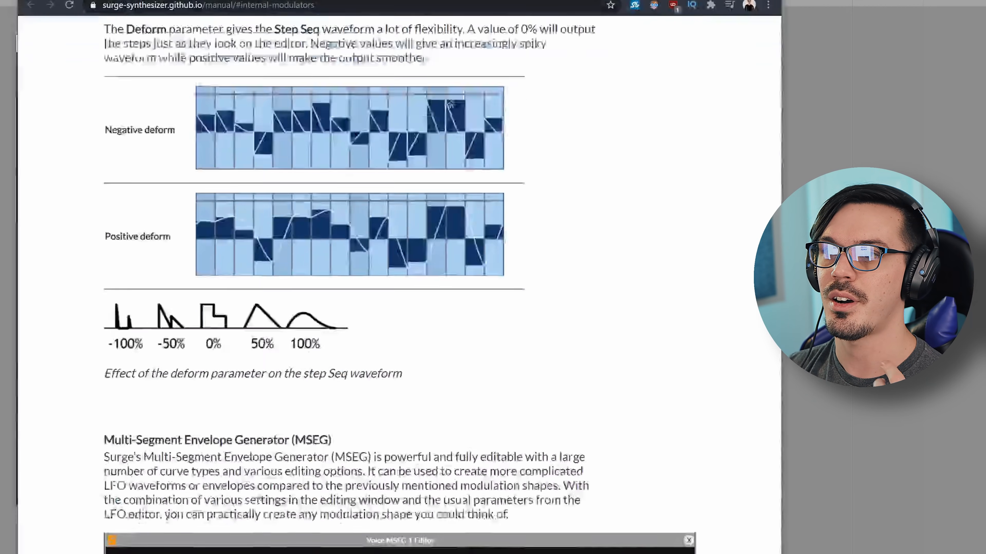
scroll(495, 180, up, 3)
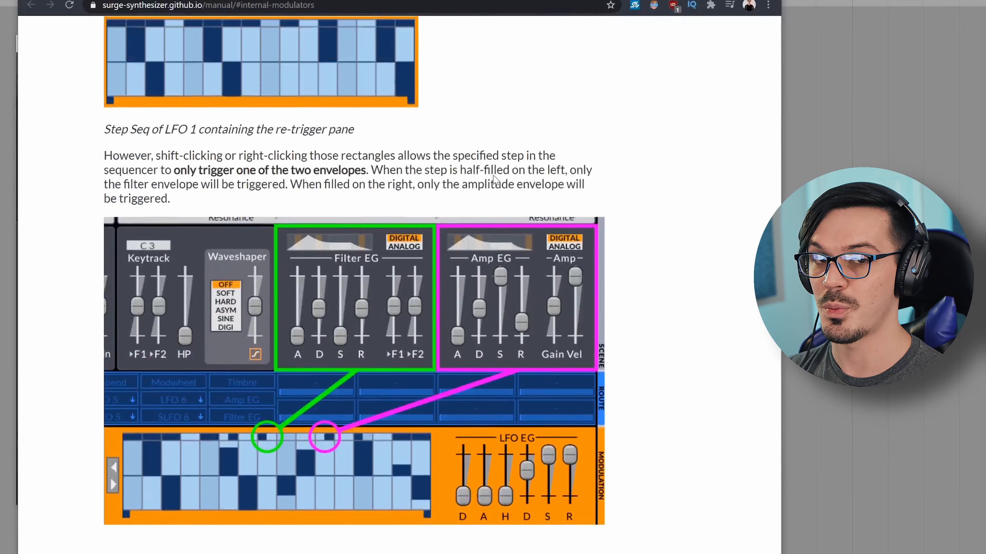
scroll(495, 179, down, 12)
scroll(496, 179, down, 9)
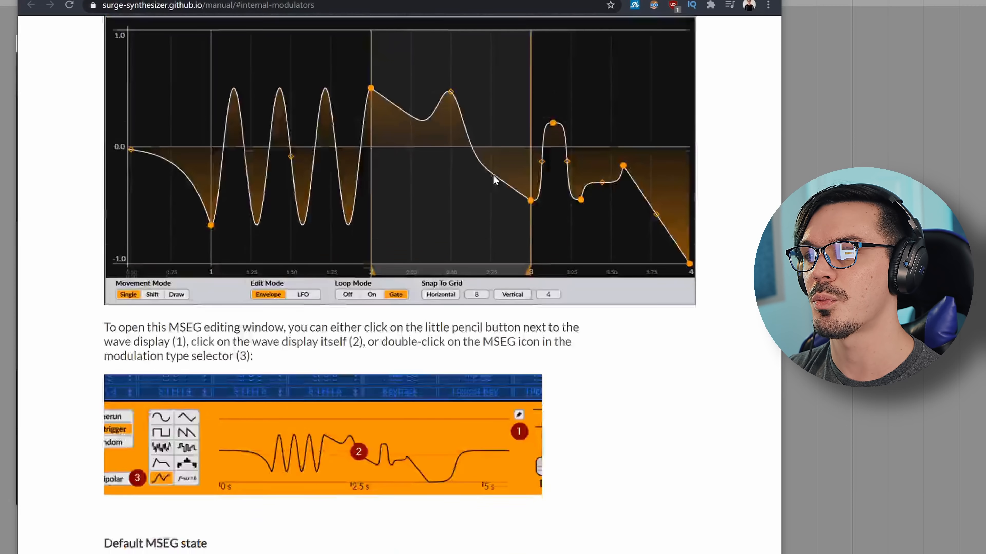
scroll(496, 181, up, 3)
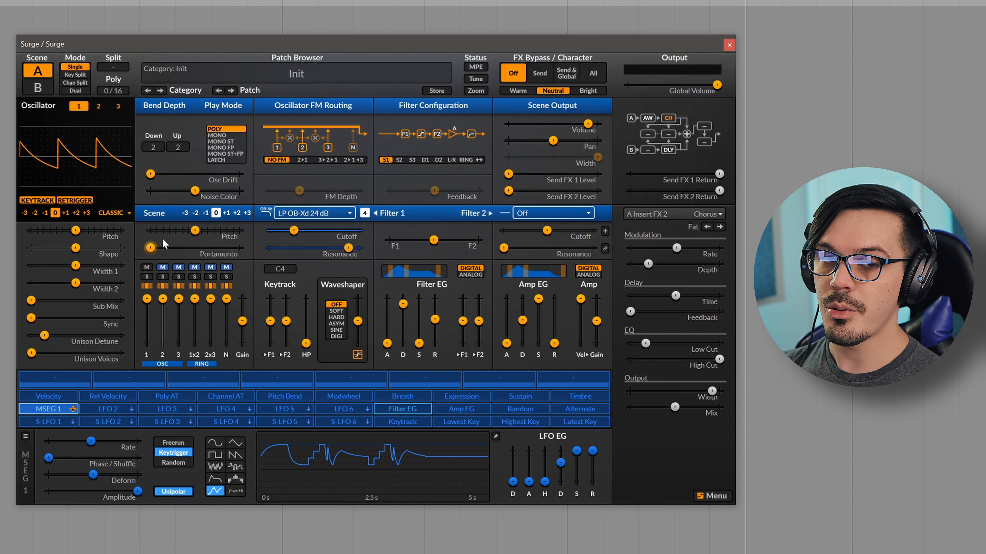
Switch oscillator 1 to the wavetable type and load the Venus Theory wavetable VT Chaos 2
click(126, 213)
click(124, 241)
click(100, 190)
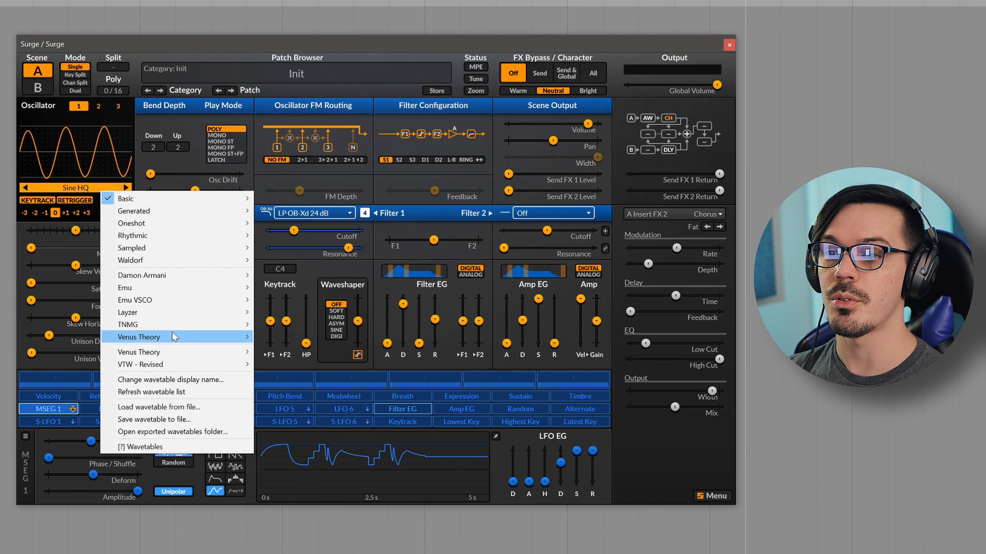
mouse_move(172, 333)
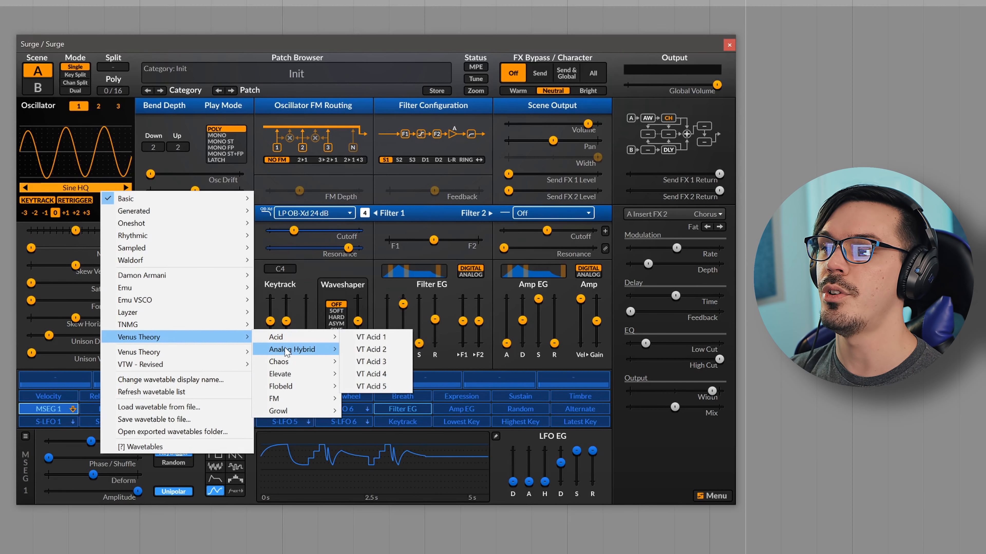
mouse_move(289, 351)
mouse_move(301, 375)
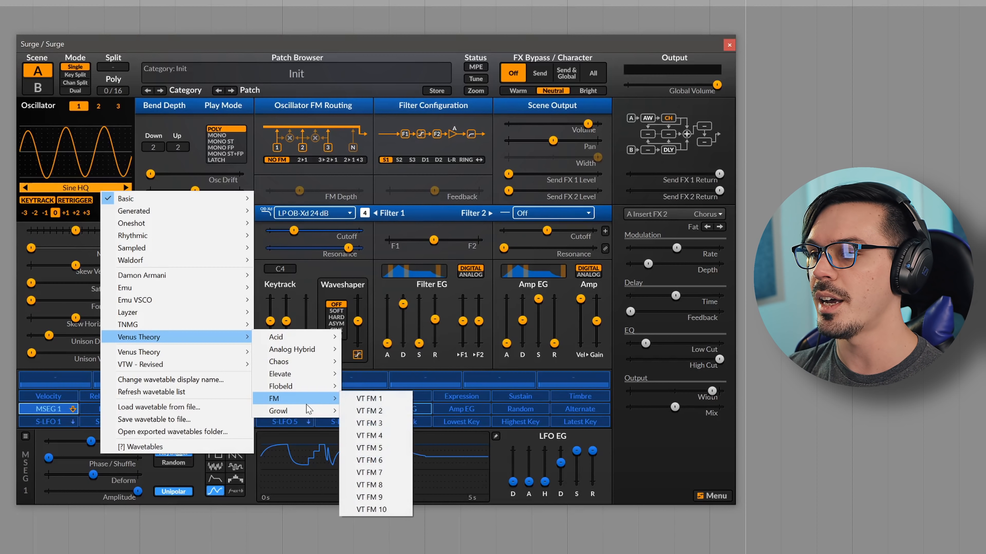
mouse_move(310, 411)
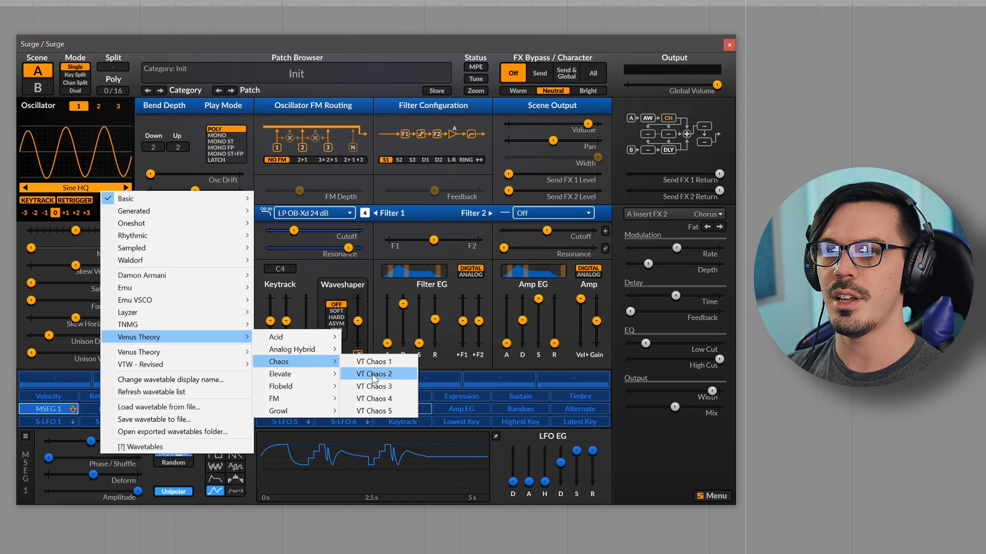
click(372, 374)
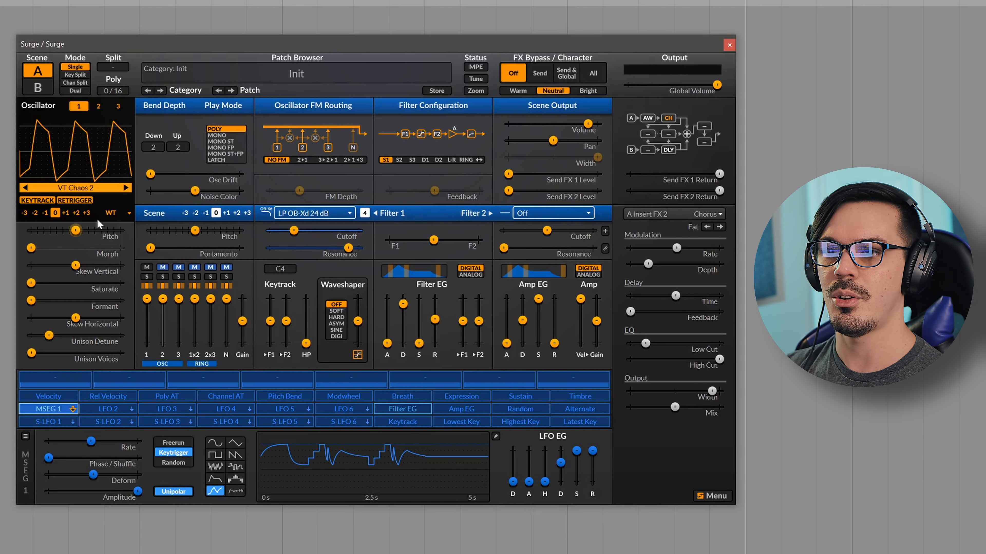
click(100, 193)
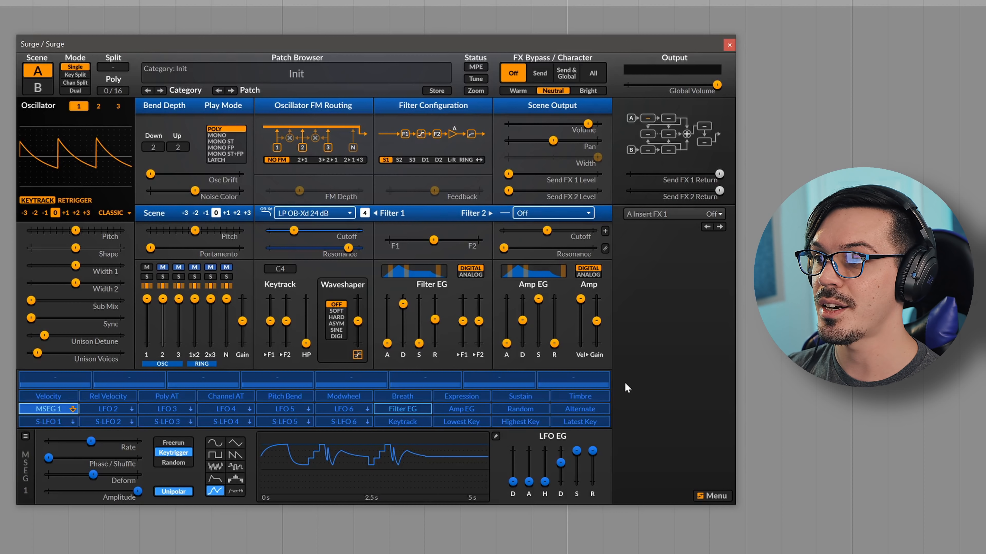
Load the Airwindows To Tape effect into A Insert FX 1 and raise its Input Gain, Soften, Head Bump and Flutter
click(670, 217)
mouse_move(699, 415)
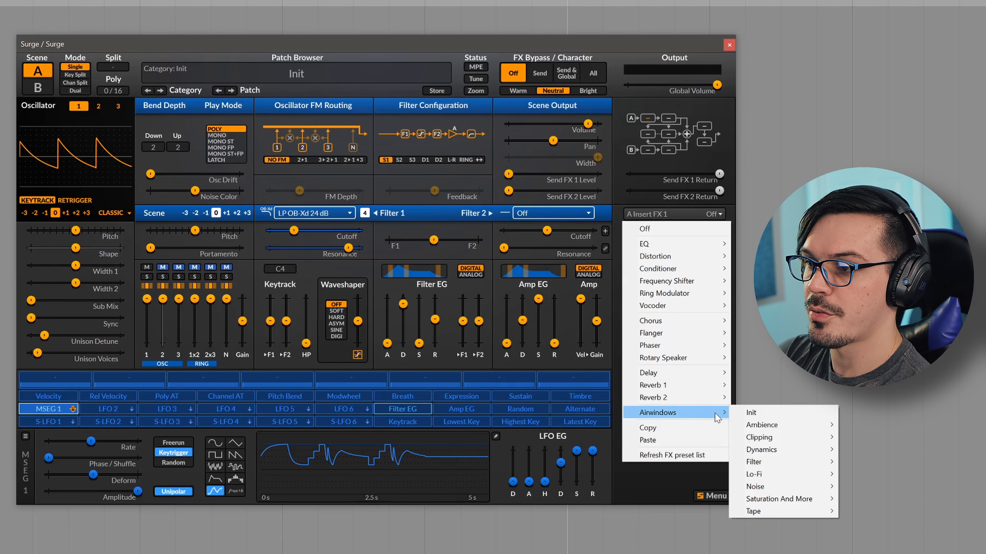
mouse_move(760, 424)
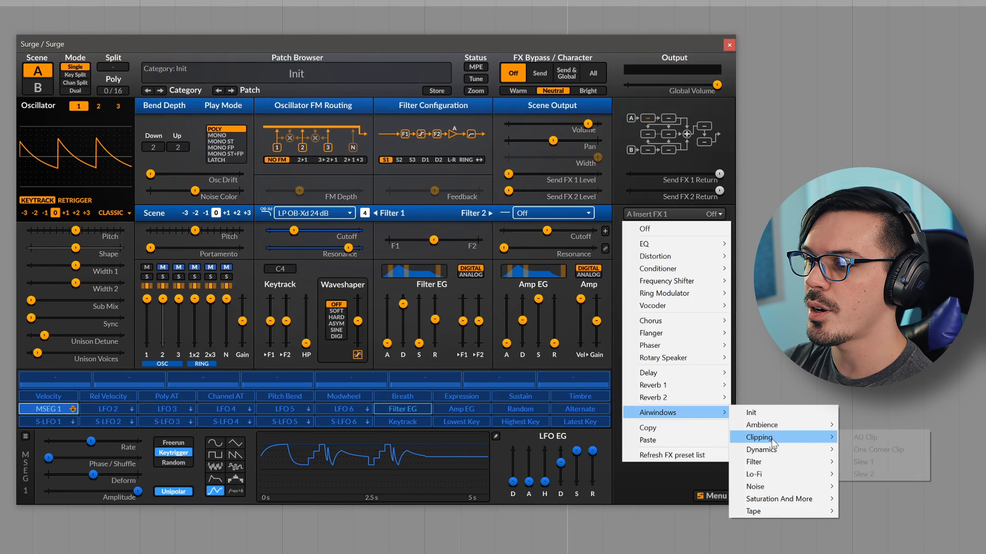
mouse_move(783, 454)
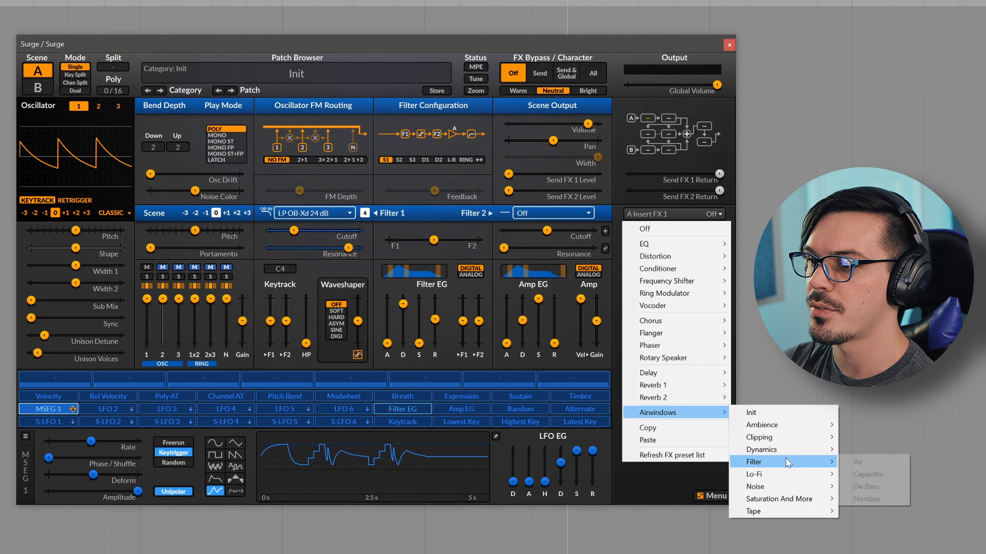
mouse_move(790, 475)
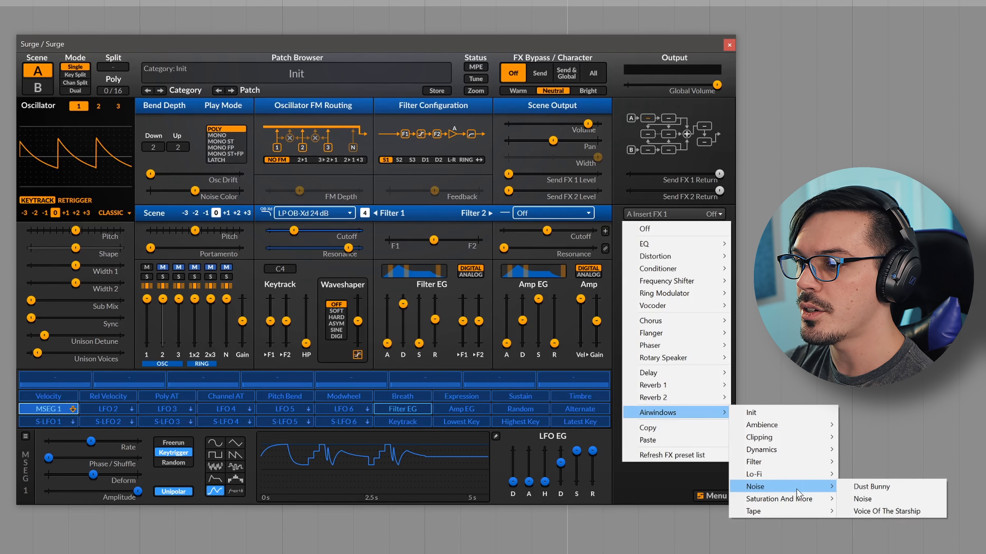
mouse_move(800, 516)
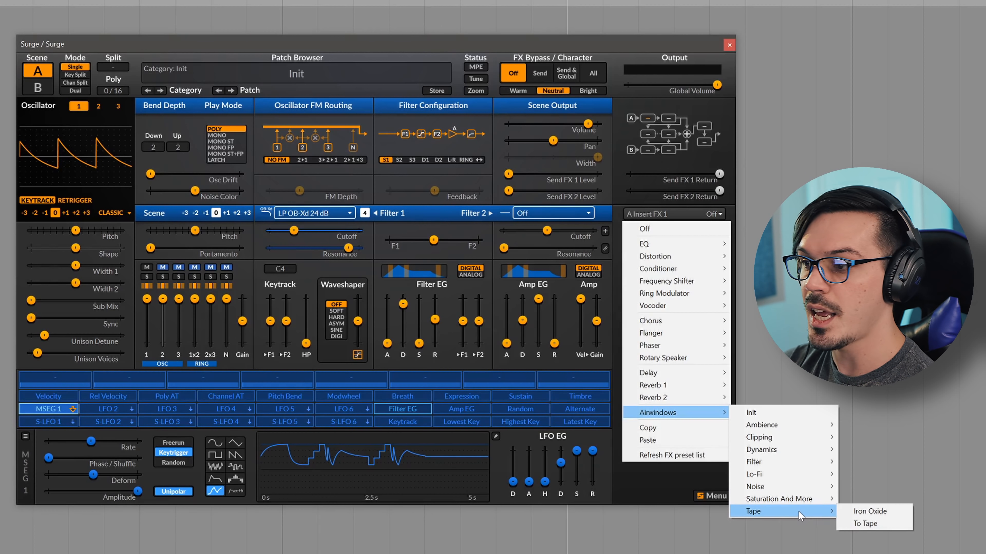
click(857, 524)
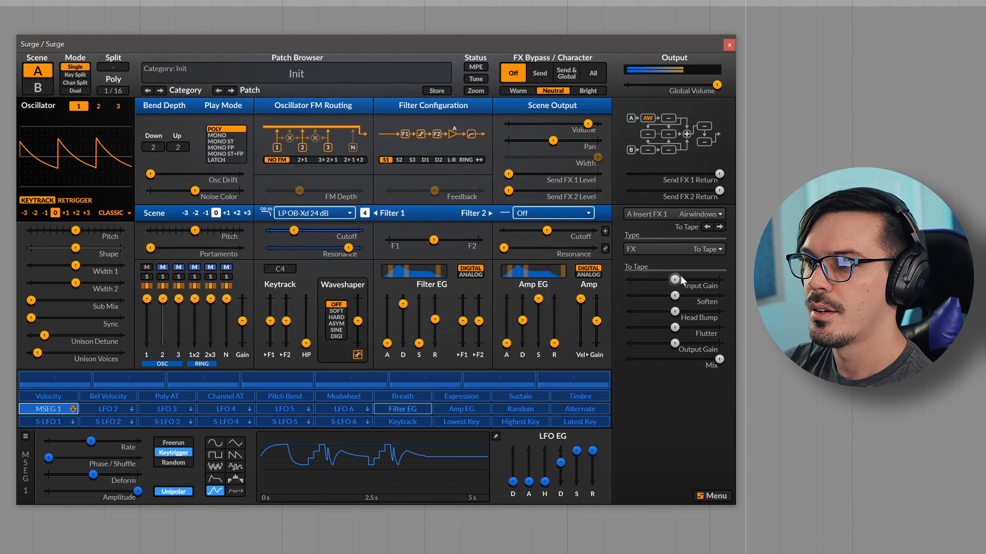
drag(680, 278, 686, 327)
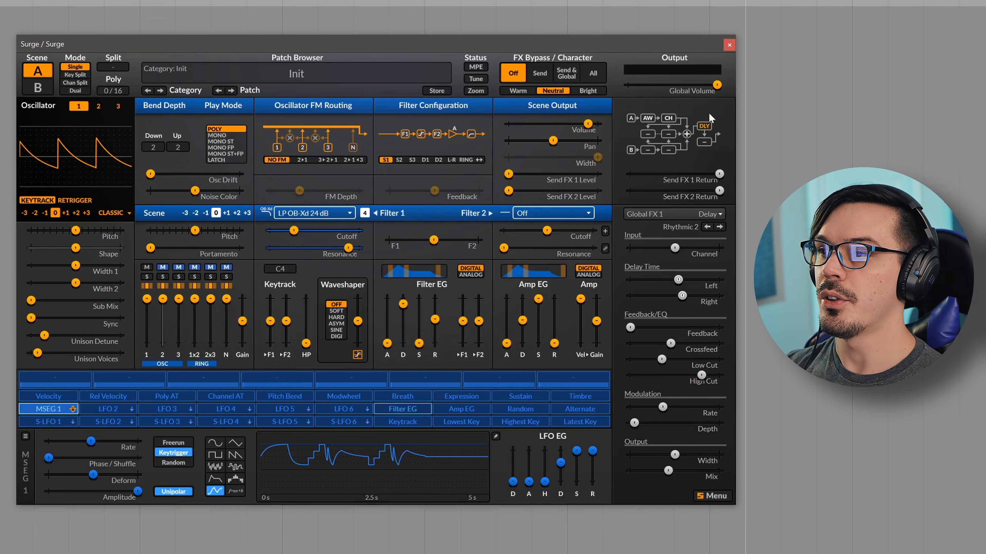
Select the Send FX 2 slot and look through its list of available effects
click(670, 133)
click(662, 208)
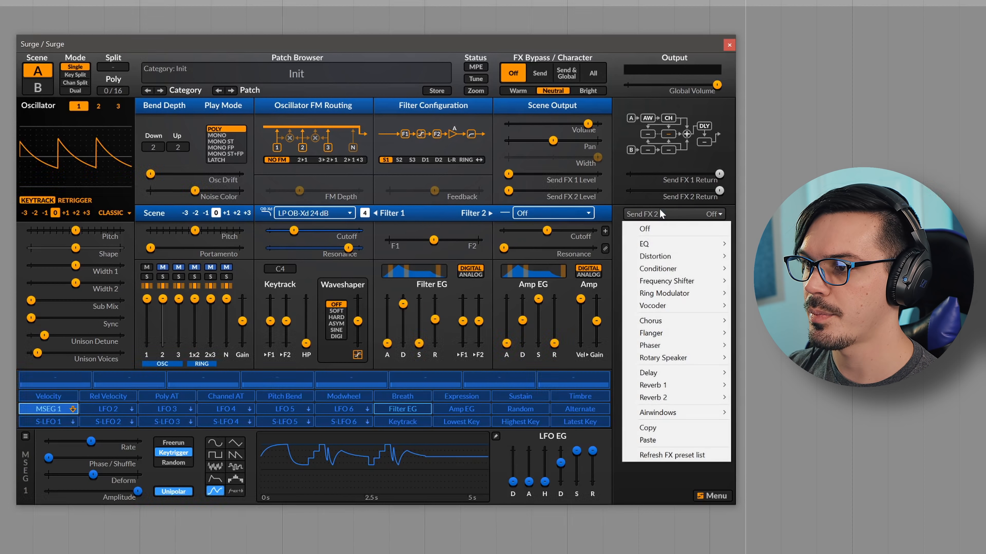
click(643, 176)
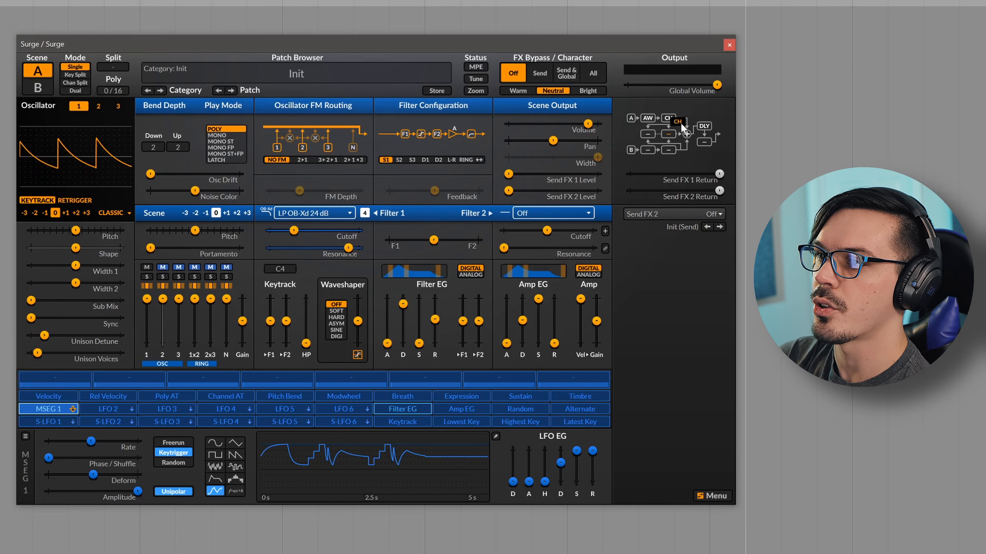
Rearrange the effects with Airwindows in A Insert FX 1, chorus in A Insert FX 2 and delay in scene B's second insert slot
click(705, 140)
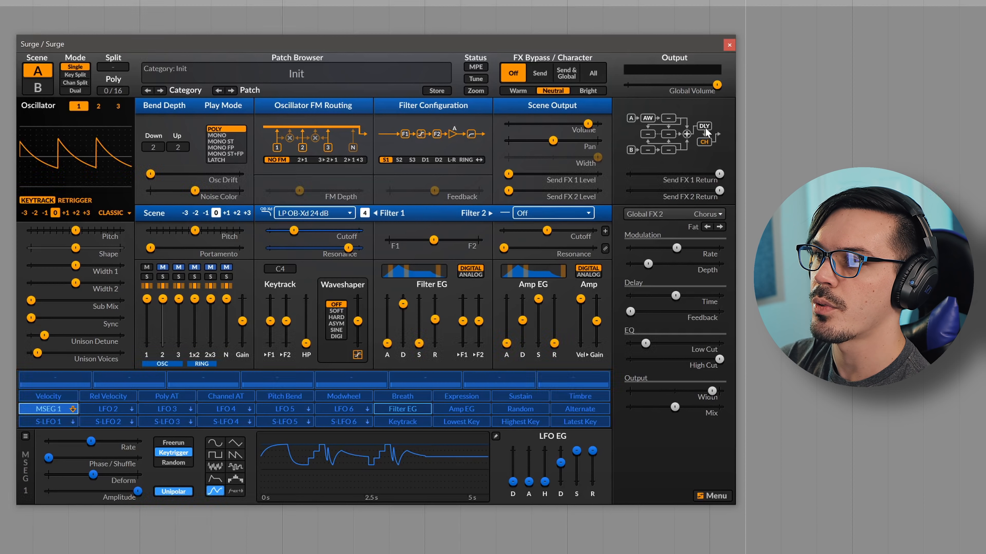
mouse_move(668, 119)
mouse_down()
mouse_move(648, 134)
mouse_move(669, 135)
mouse_up()
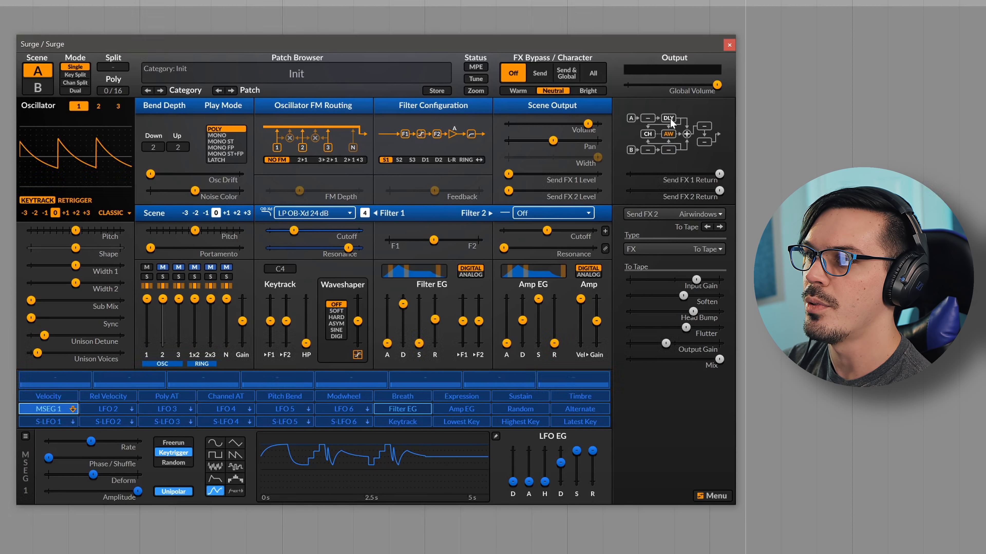
drag(679, 155, 669, 119)
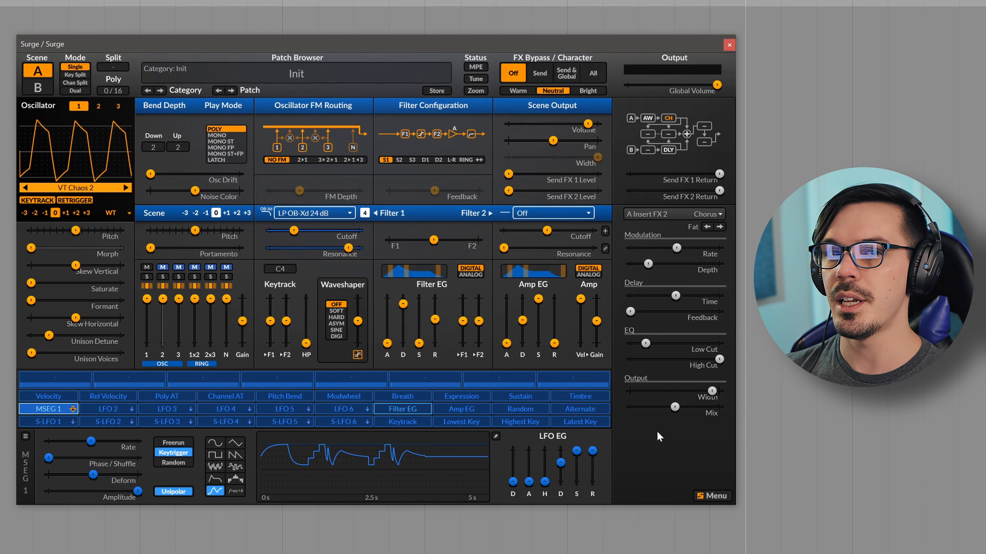
Apply the Royal Surge skin to the interface
click(710, 496)
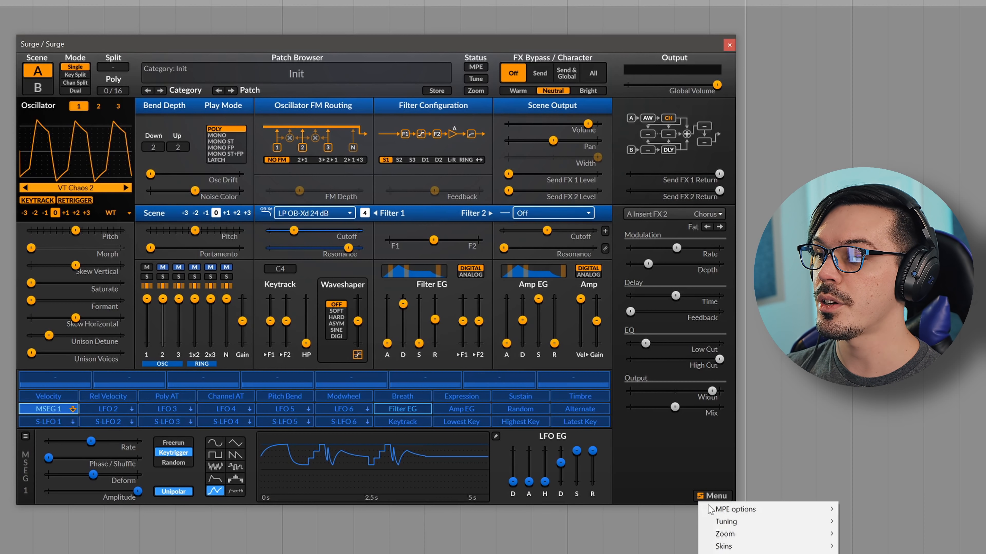
mouse_move(725, 546)
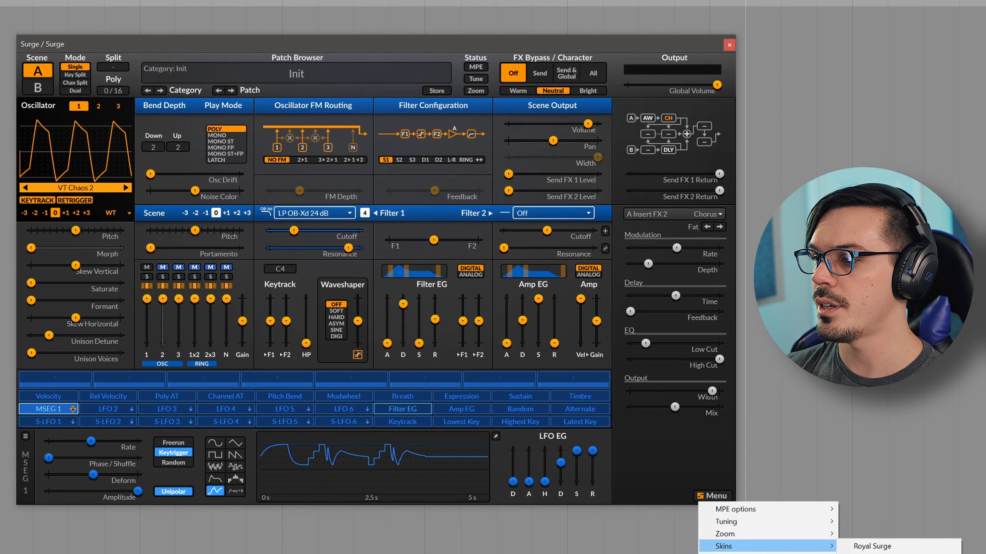
click(873, 546)
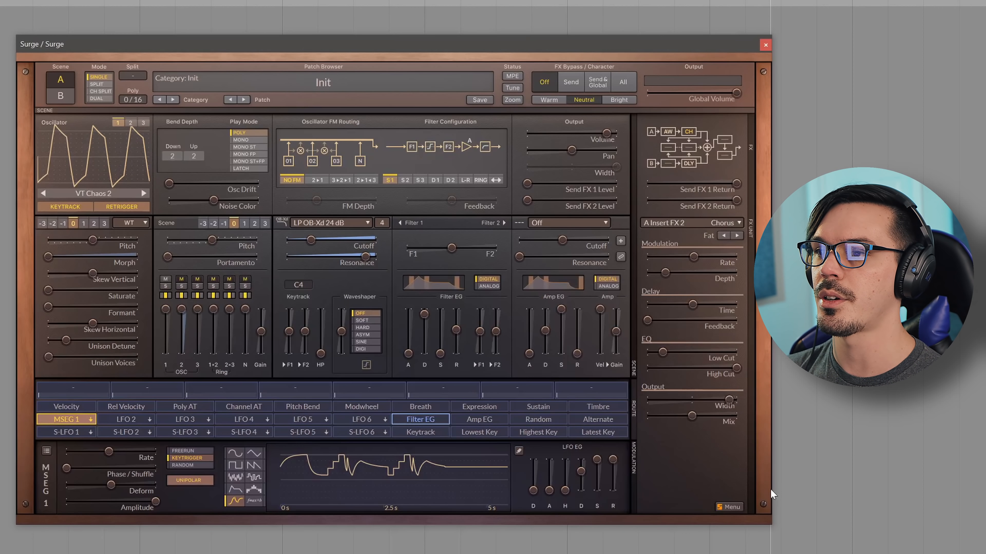
Switch the interface to the dark skin with cyan controls and purple accents
click(739, 509)
mouse_move(776, 551)
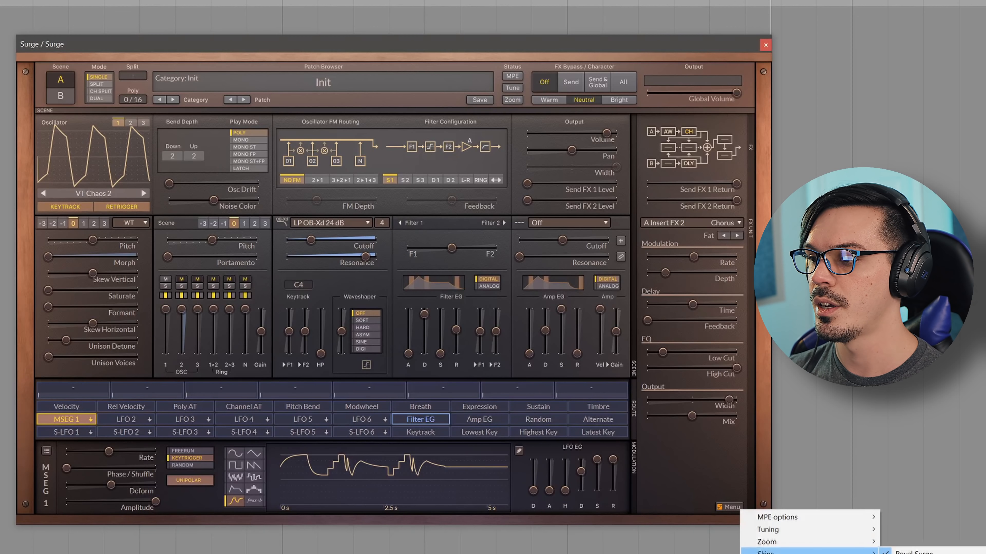
click(933, 553)
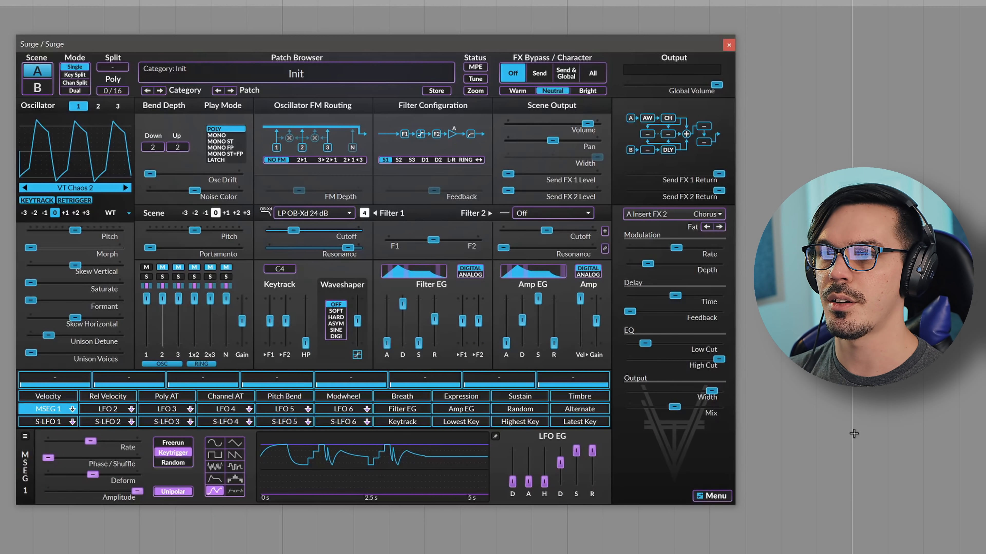